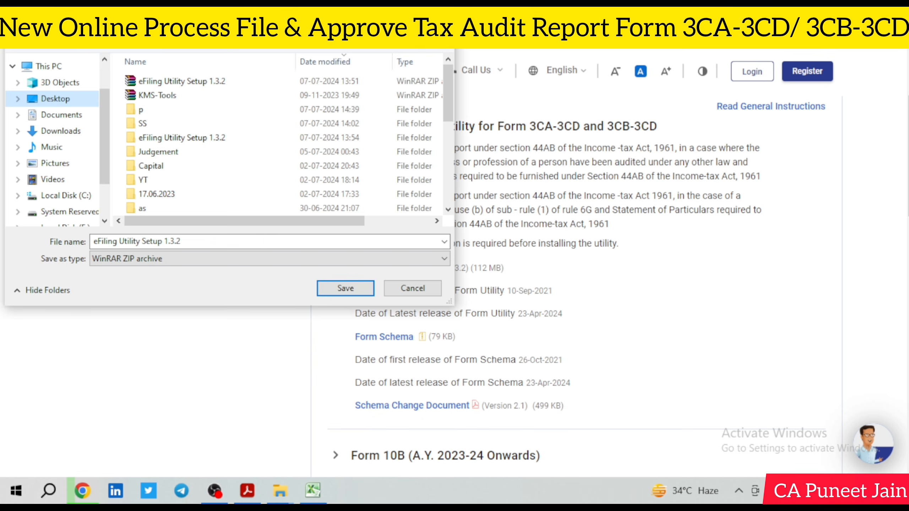
Save the common offline utility archive for Forms 3CA-3CD and 3CB-3CD to the Desktop as eFiling Utility Setup 1.3.2.
key("Return")
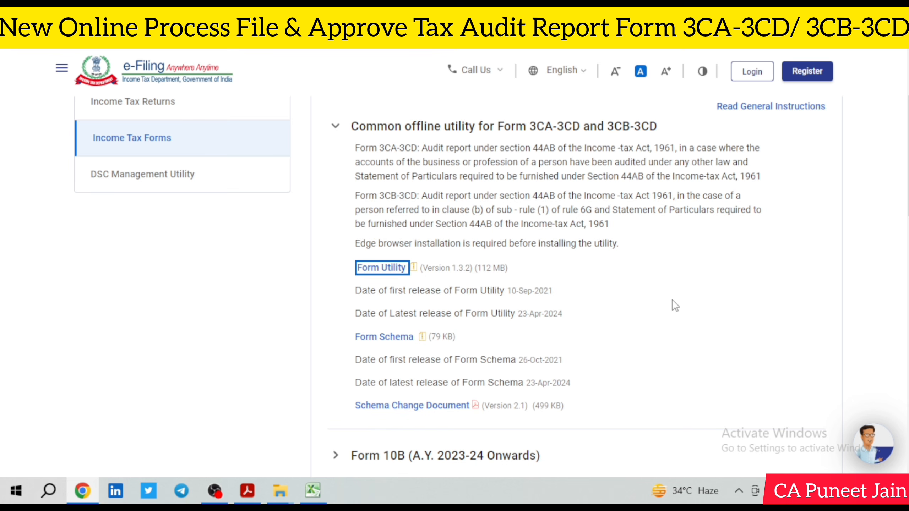
scroll(675, 305, "up", 3)
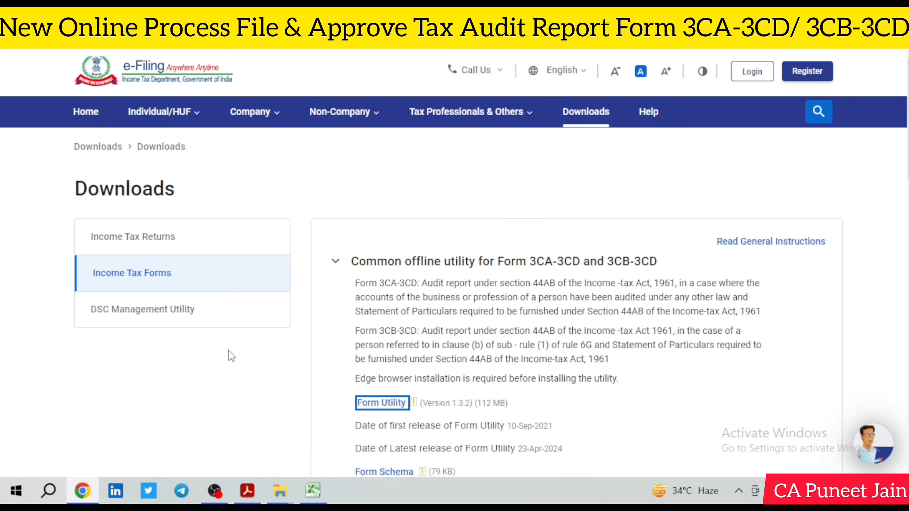
left_click(215, 490)
left_click(89, 454)
left_click(90, 454)
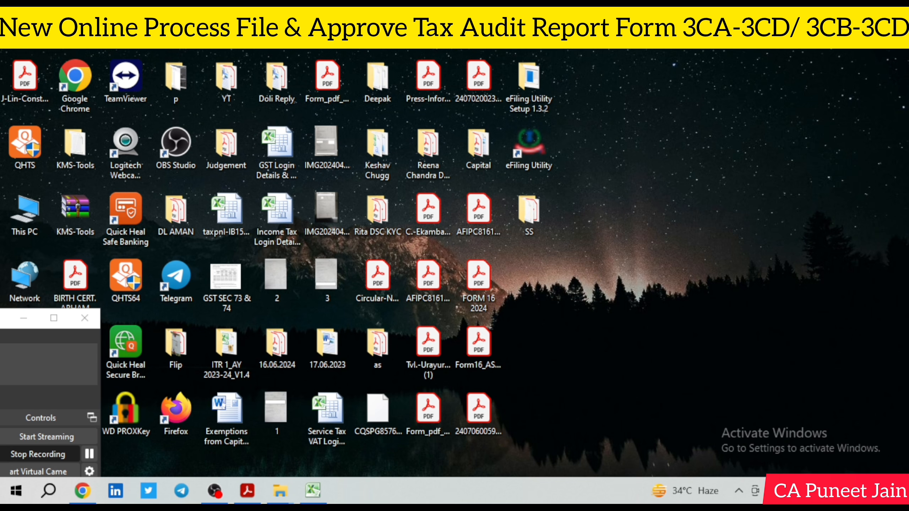
right_click(533, 77)
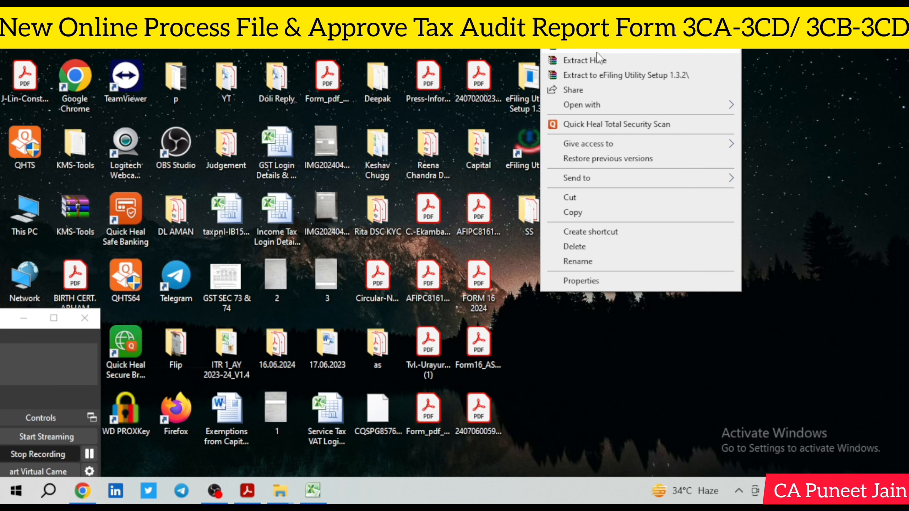
left_click(778, 82)
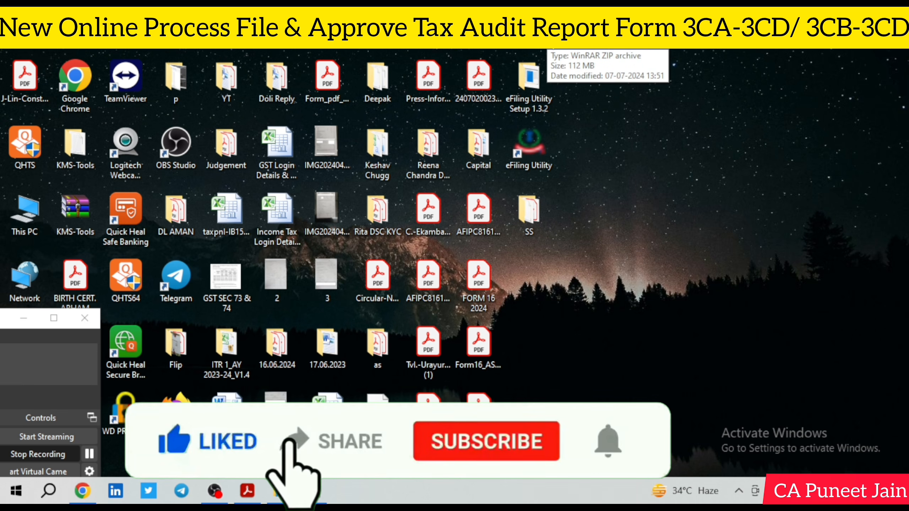
right_click(537, 53)
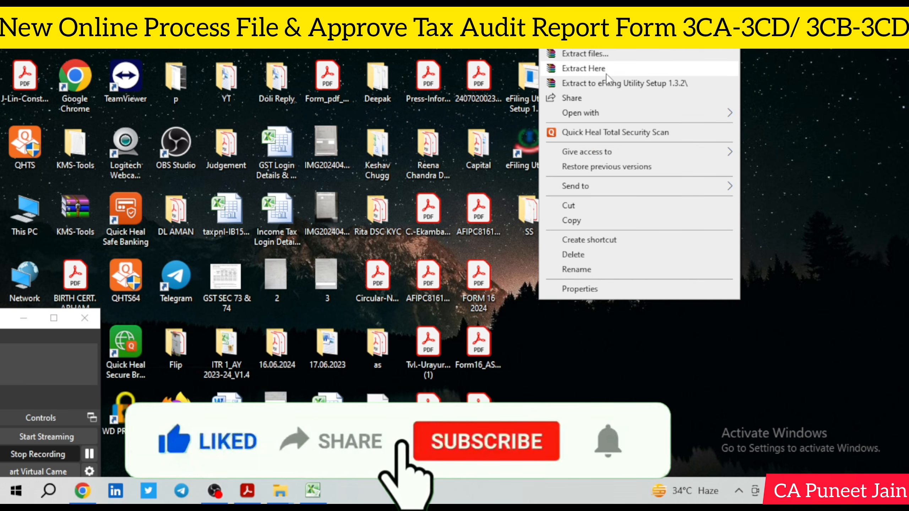
left_click(791, 65)
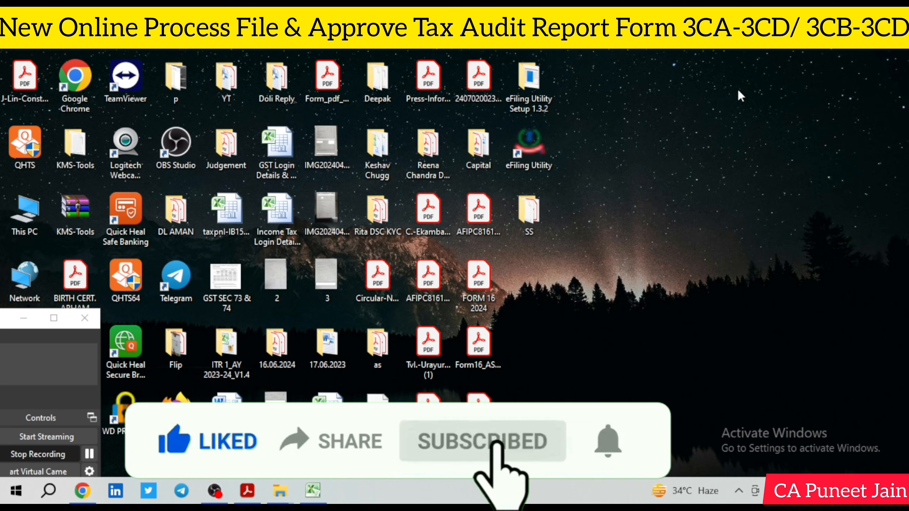
double_click(530, 88)
left_click(237, 173)
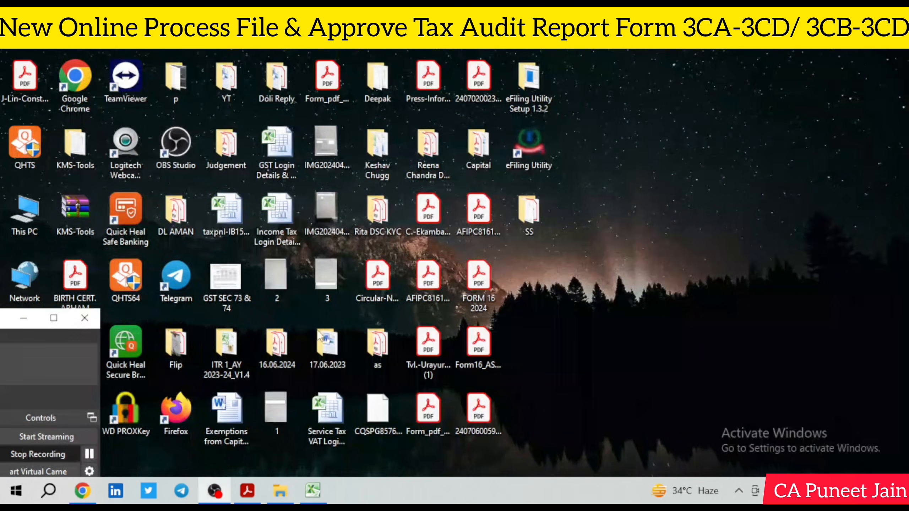
Launch the eFiling Utility from the desktop and continue past its welcome page to the forms list.
double_click(530, 148)
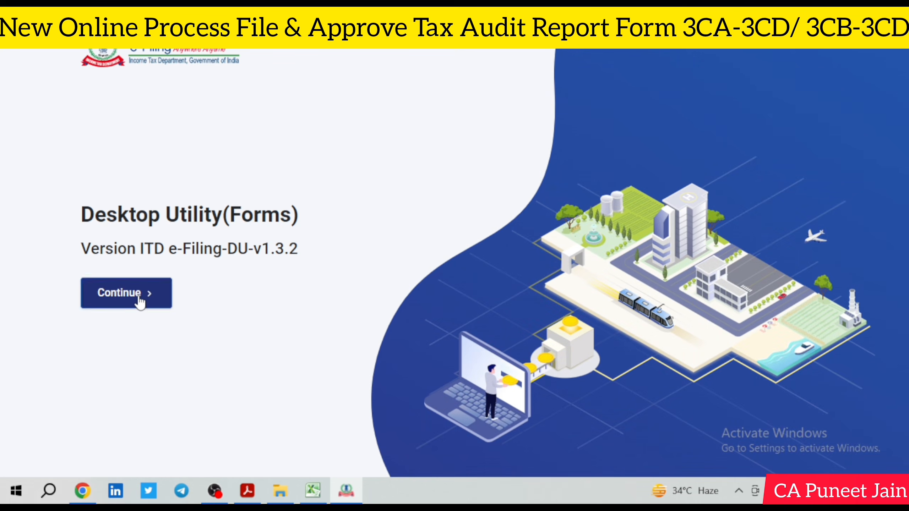
left_click(144, 297)
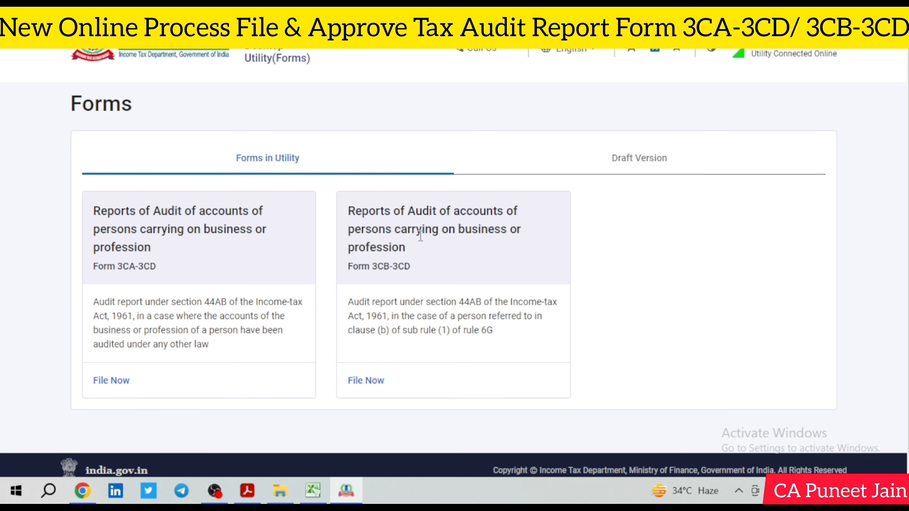
left_click(82, 490)
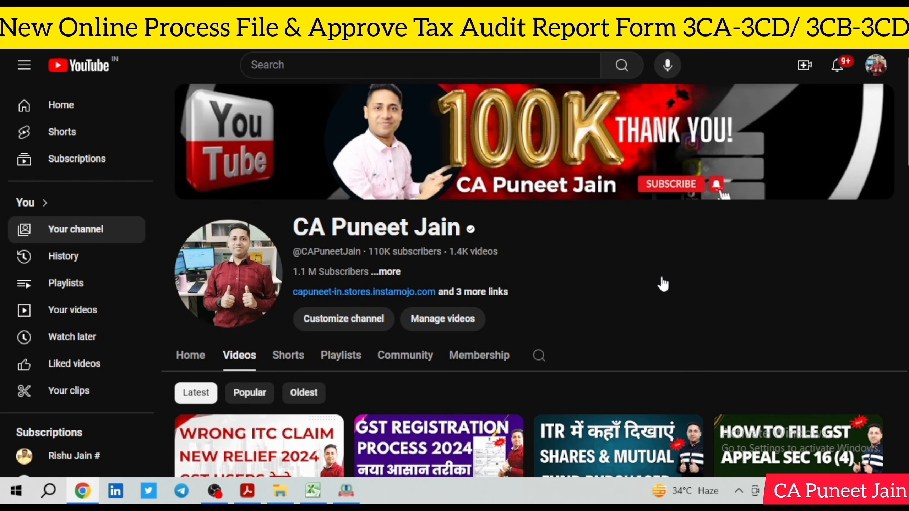
left_click(346, 491)
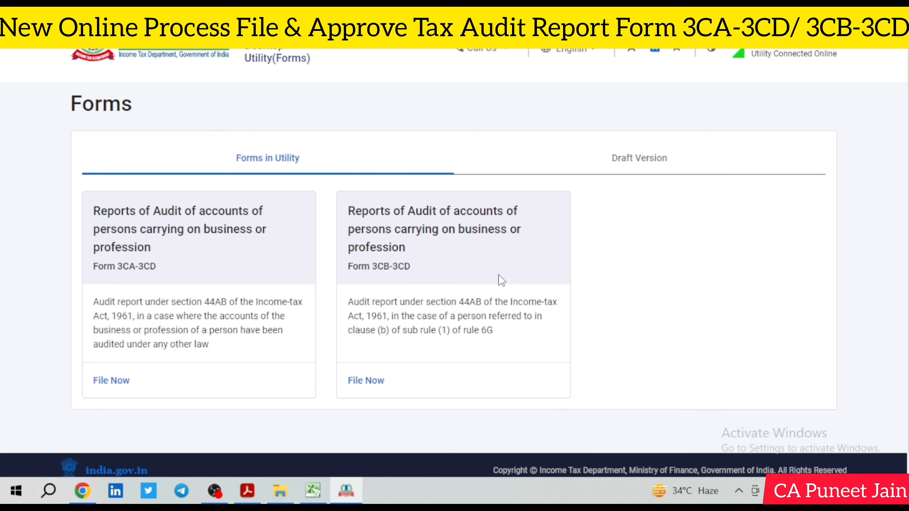
Start filing Form 3CB-3CD and proceed with the Continue Without Prefill option.
left_click(375, 390)
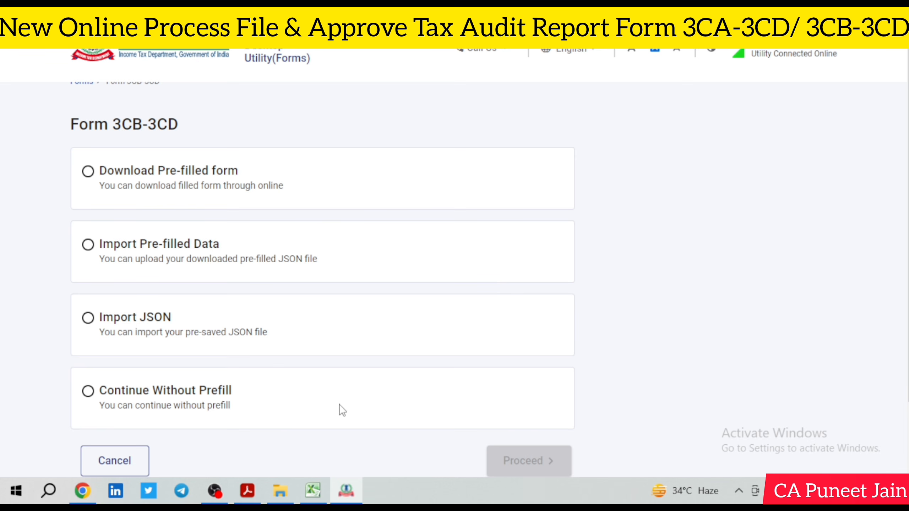
left_click(96, 185)
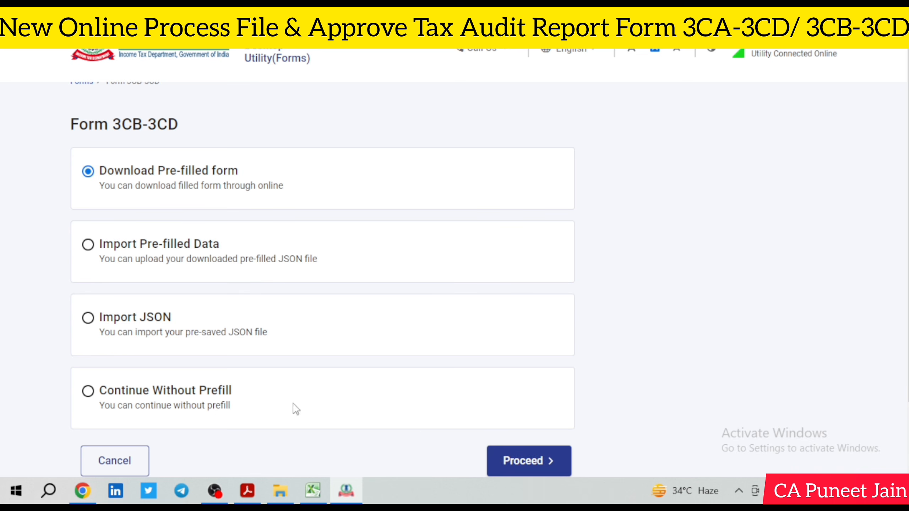
left_click(88, 392)
left_click(553, 465)
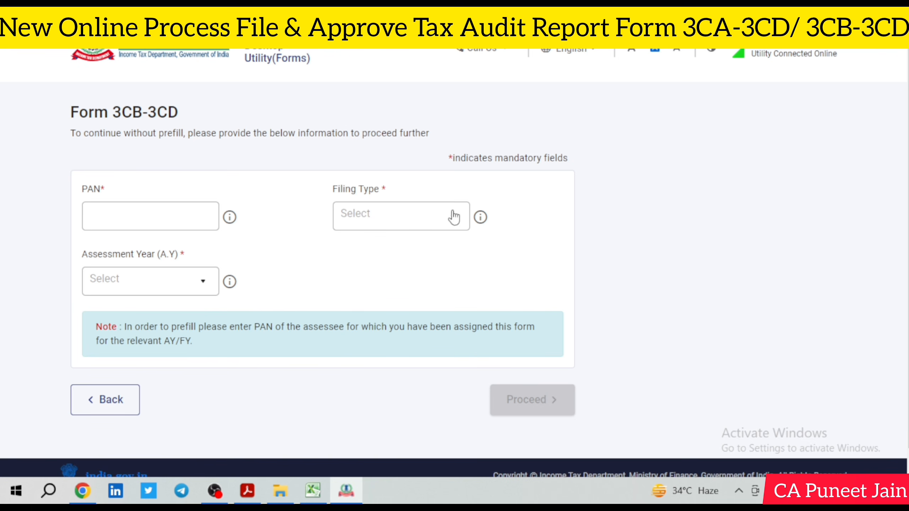
Set the filing type to Original and the assessment year to 2024-25.
left_click(195, 219)
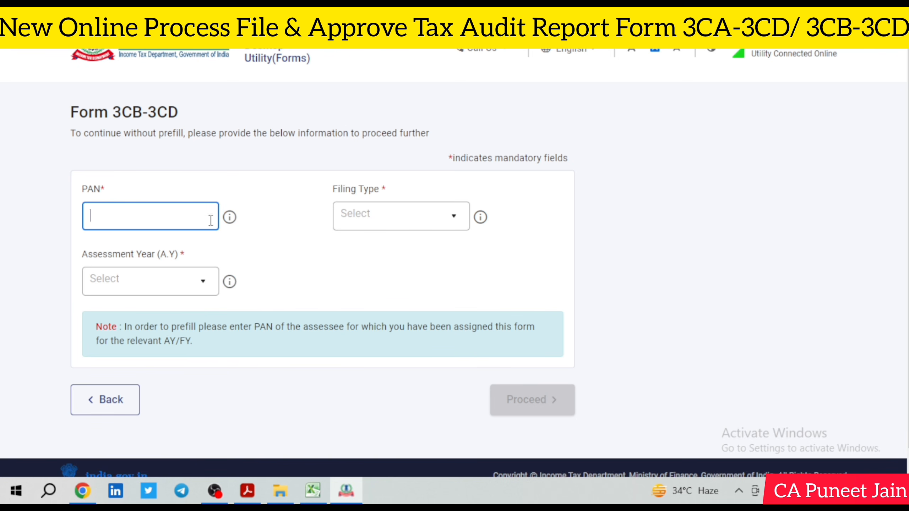
left_click(401, 218)
left_click(401, 218)
left_click(401, 219)
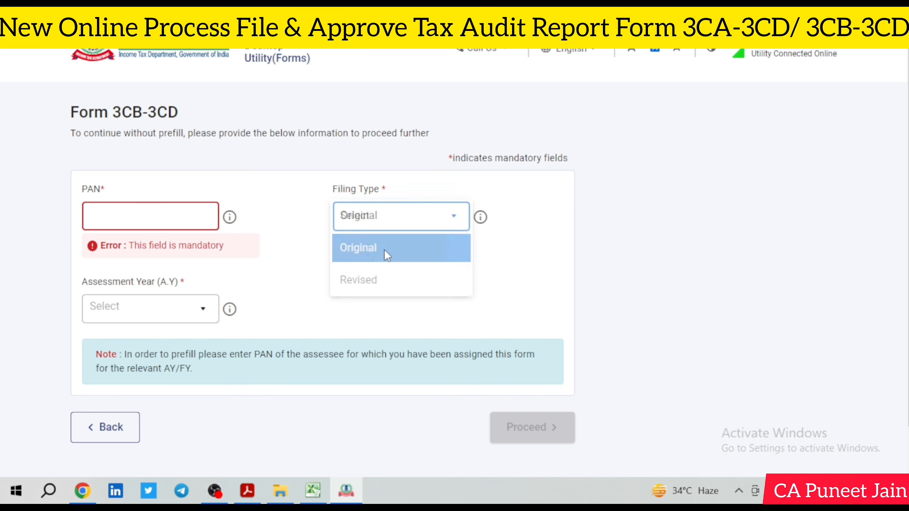
left_click(387, 250)
scroll(251, 297, "down", 1)
left_click(200, 268)
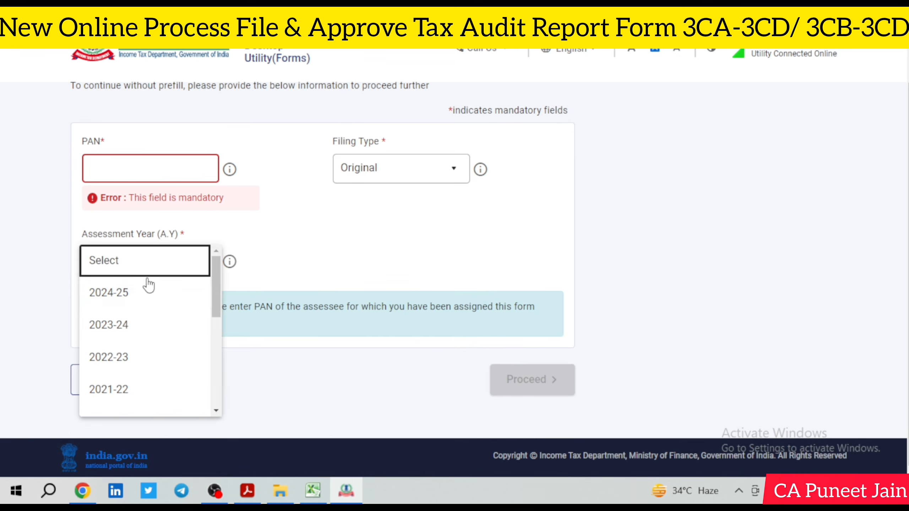
left_click(153, 292)
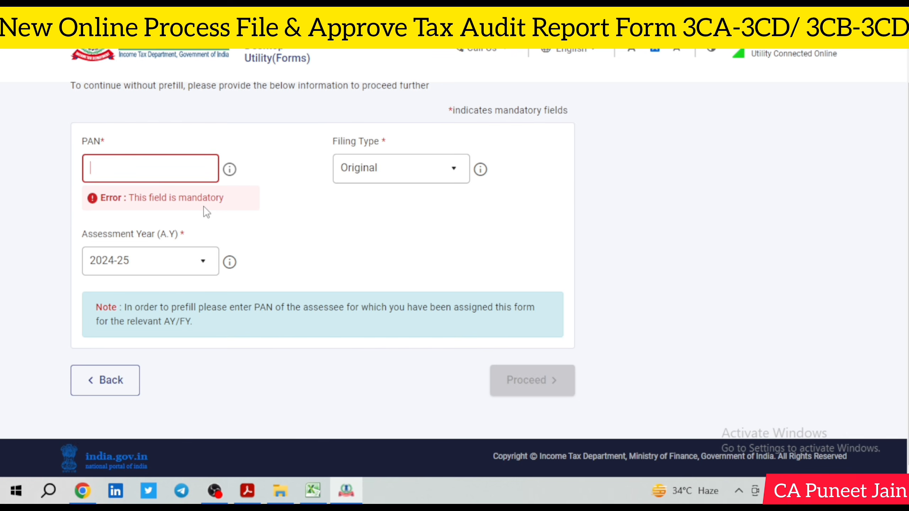
scroll(264, 253, "up", 2)
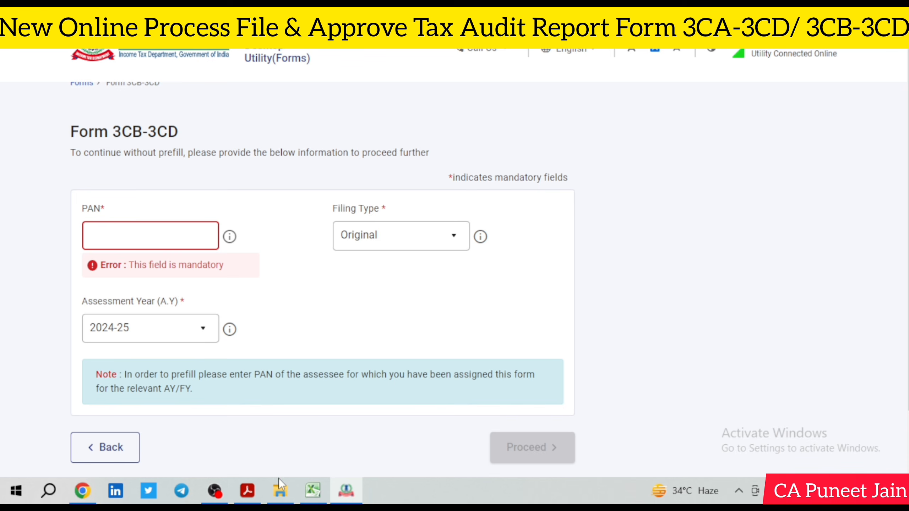
left_click(215, 490)
left_click(89, 454)
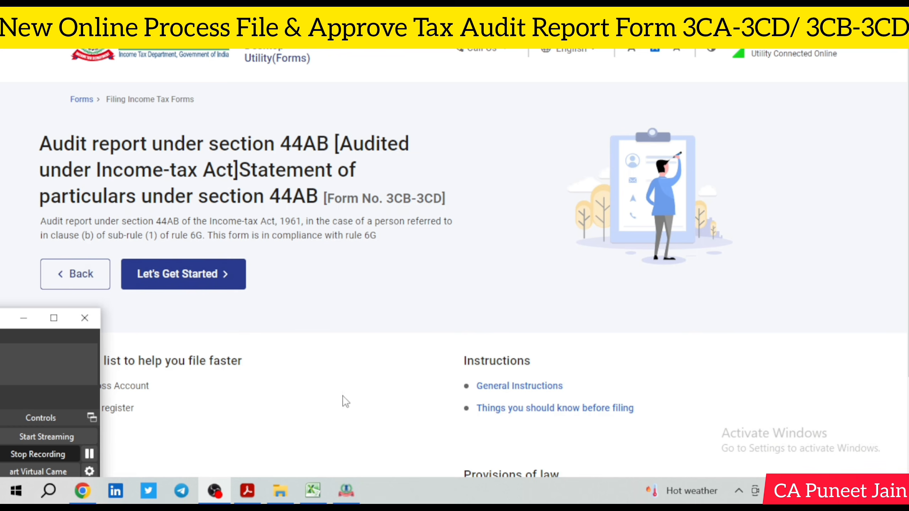
Get started with the Form 3CB-3CD audit report and open its Form No. 3CB section.
left_click(345, 401)
left_click(203, 287)
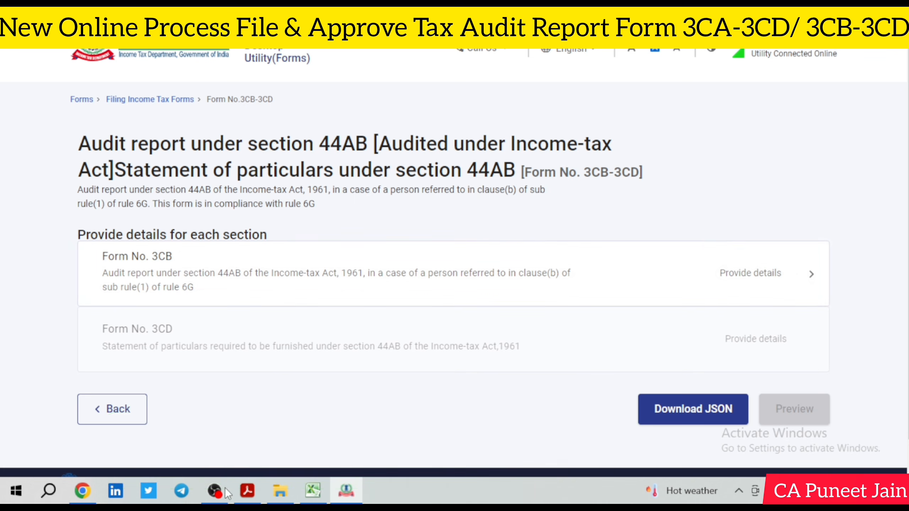
left_click(236, 283)
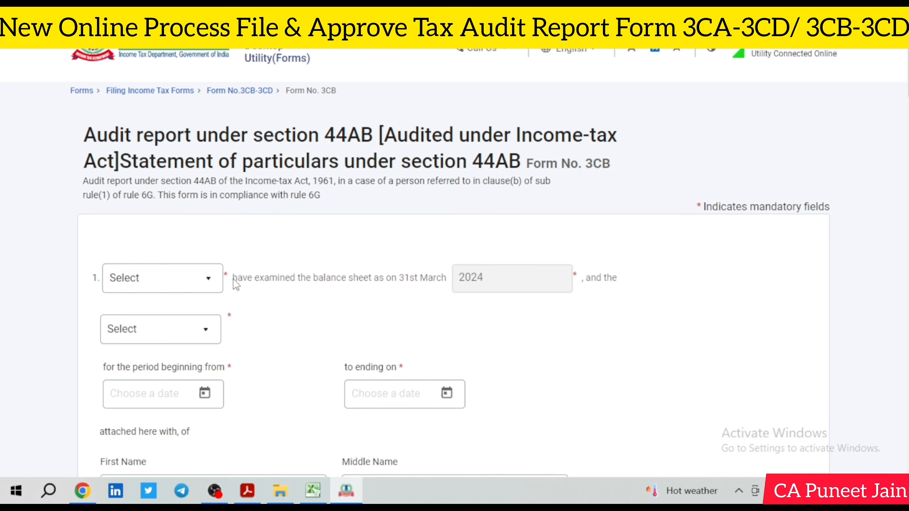
In paragraph 1 of Form 3CB, set the examining party to We and the examined statement to Profit and loss account.
scroll(236, 283, "down", 2)
left_click(198, 218)
left_click(152, 247)
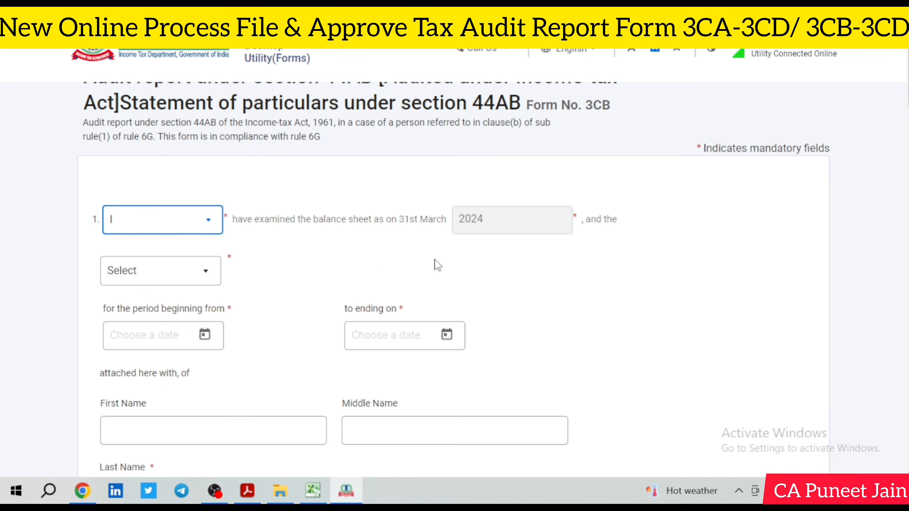
left_click(148, 226)
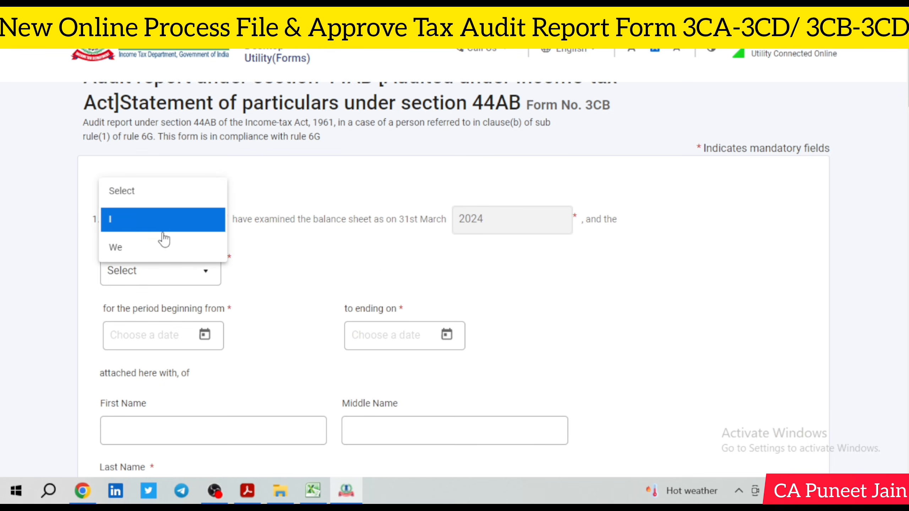
left_click(163, 219)
left_click(178, 221)
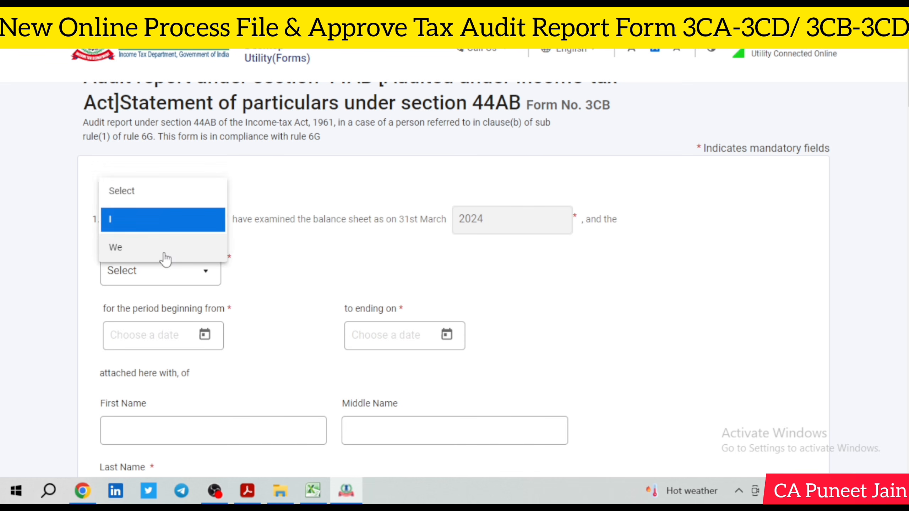
left_click(165, 258)
left_click(152, 273)
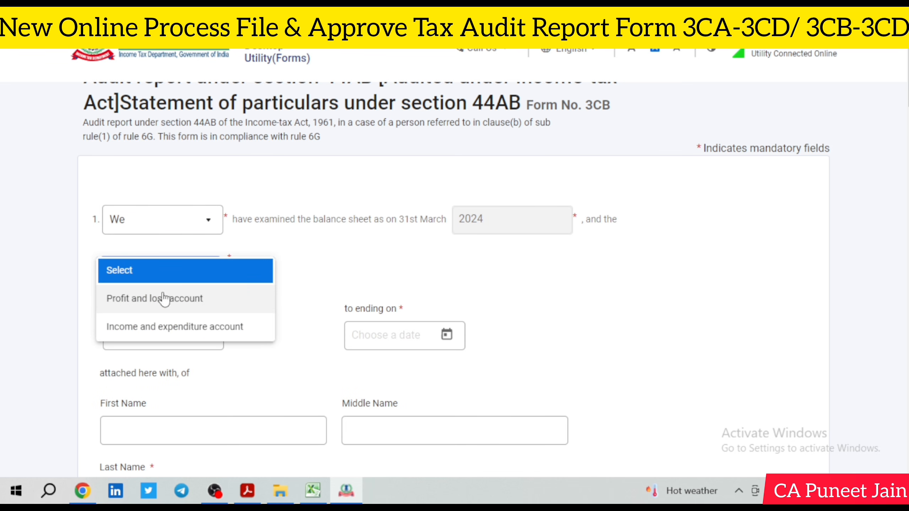
left_click(189, 305)
Examine the period, assessee name, address, Aadhaar, head office, branches and observations fields of Form 3CB.
scroll(367, 280, "down", 2)
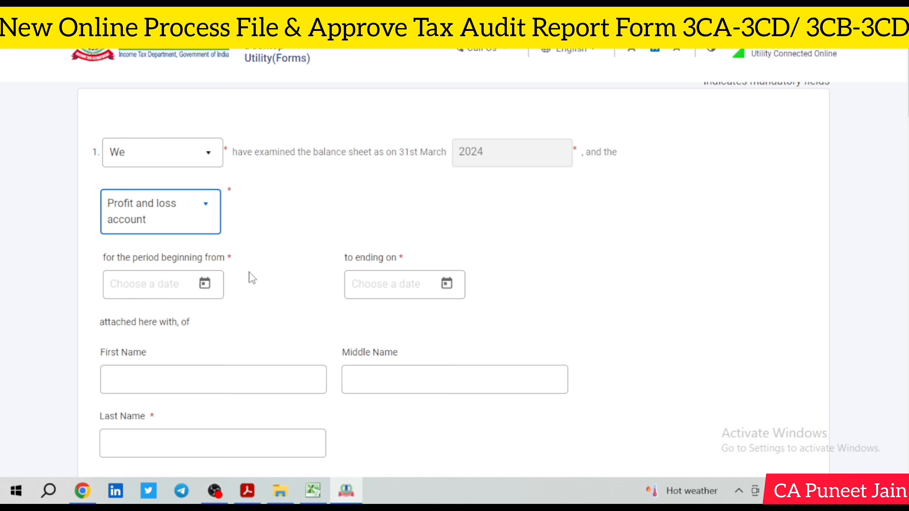
scroll(249, 272, "down", 2)
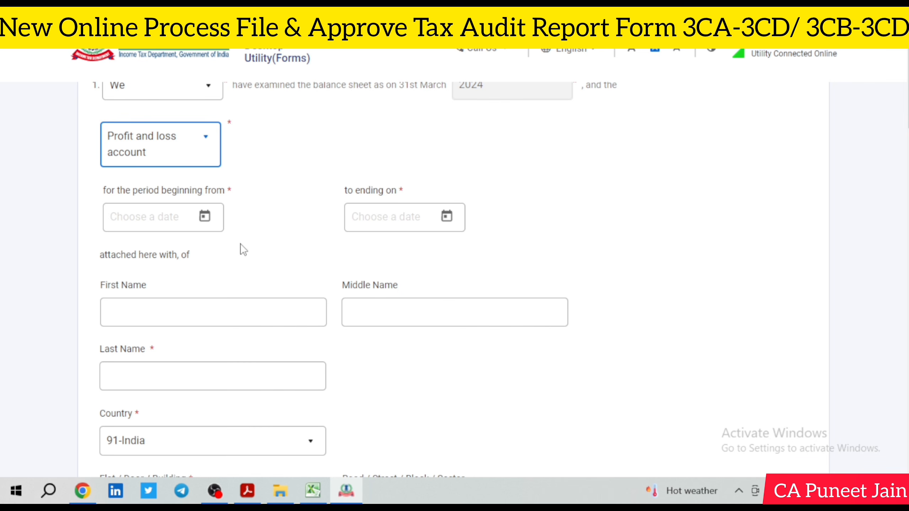
scroll(255, 239, "down", 4)
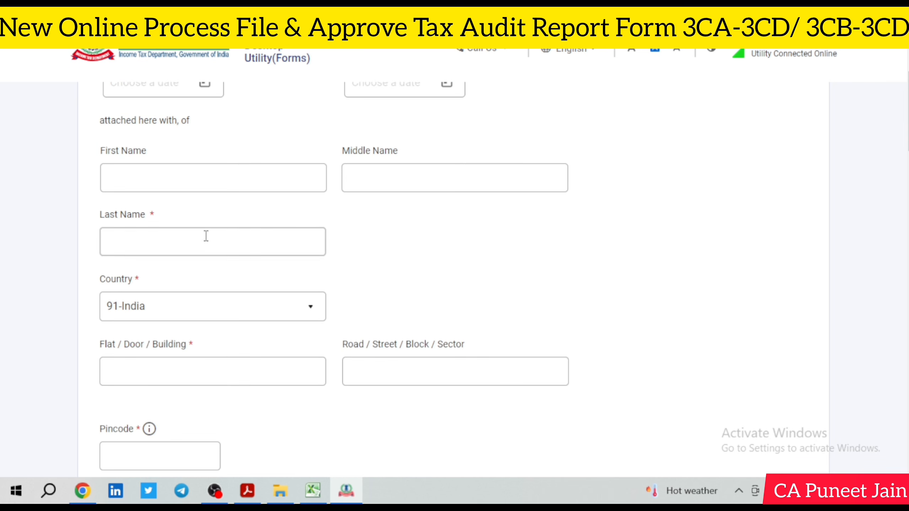
scroll(209, 248, "down", 2)
scroll(233, 255, "down", 8)
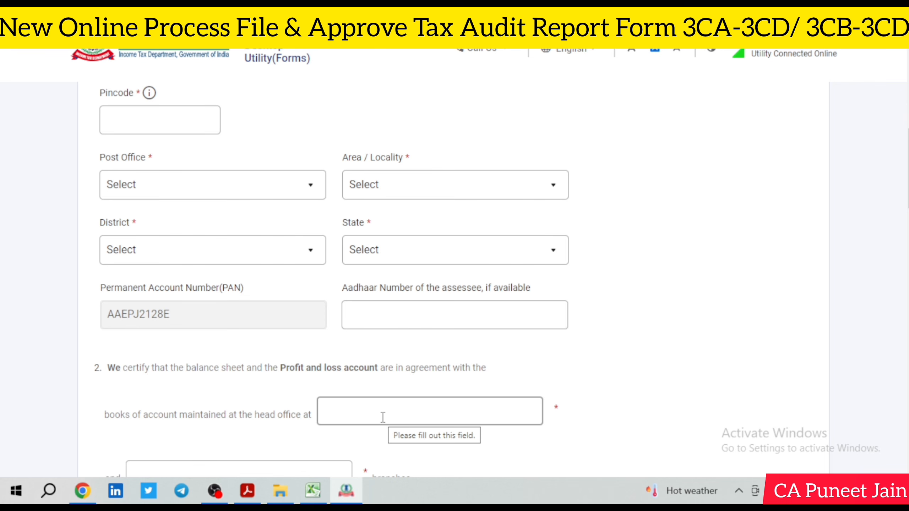
scroll(382, 417, "down", 2)
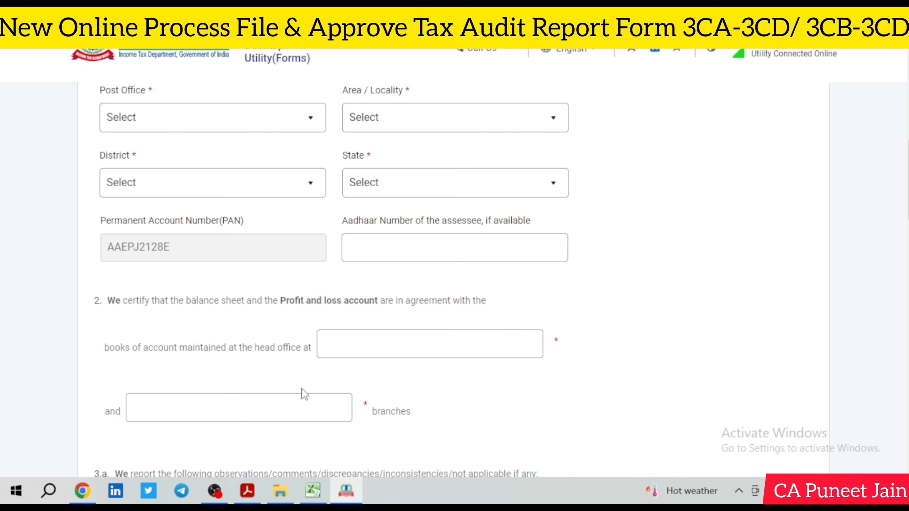
scroll(622, 354, "down", 10)
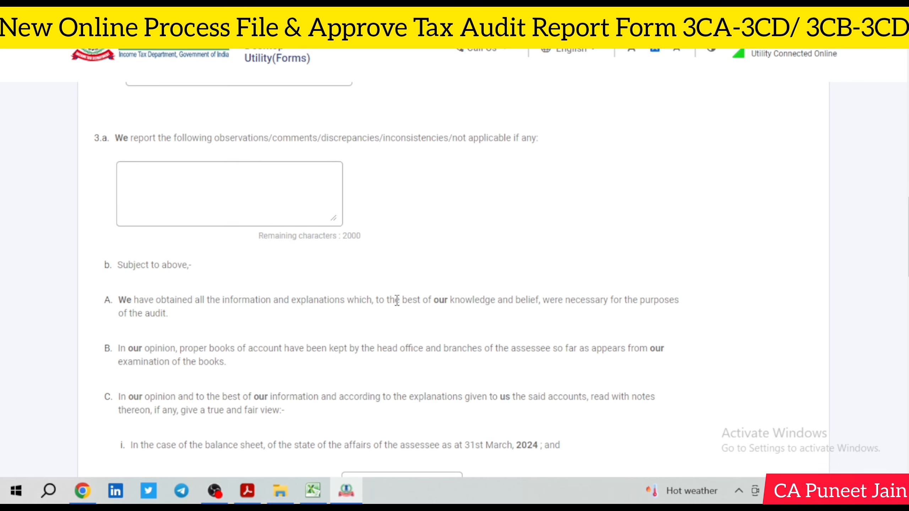
In paragraph 3 of Form 3CB, choose Profit as the assessee's result under the Profit and loss account.
scroll(397, 301, "down", 5)
left_click(418, 285)
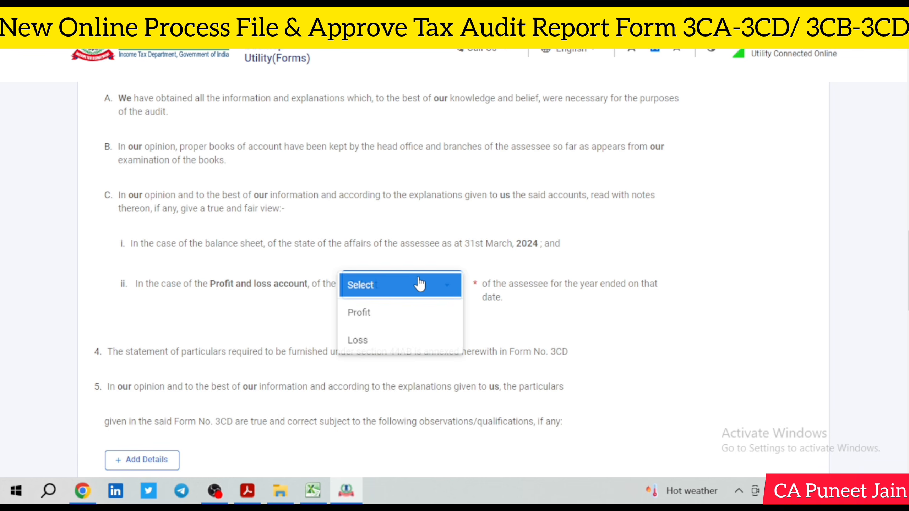
left_click(411, 314)
scroll(302, 349, "down", 8)
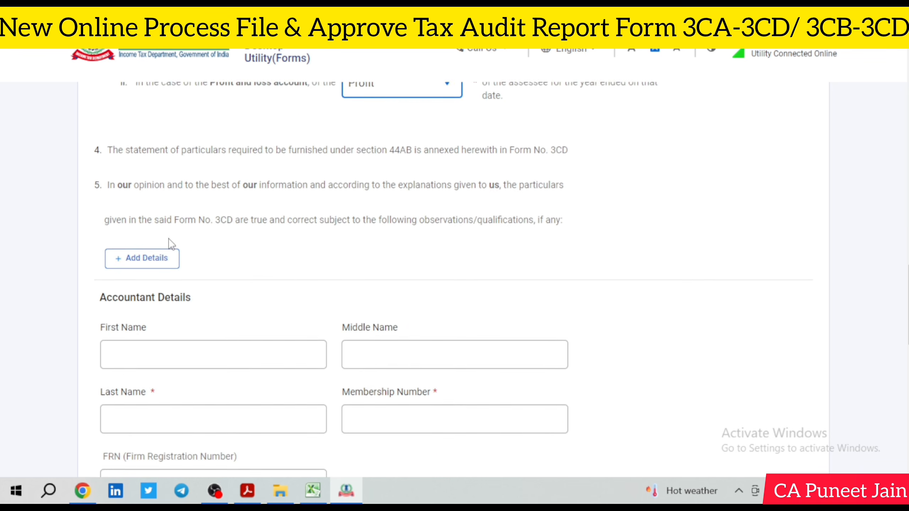
In paragraph 5 of Form 3CB, start a detail entry with the qualification type stating that all necessary audit information has not been provided by the assessee.
scroll(161, 189, "up", 2)
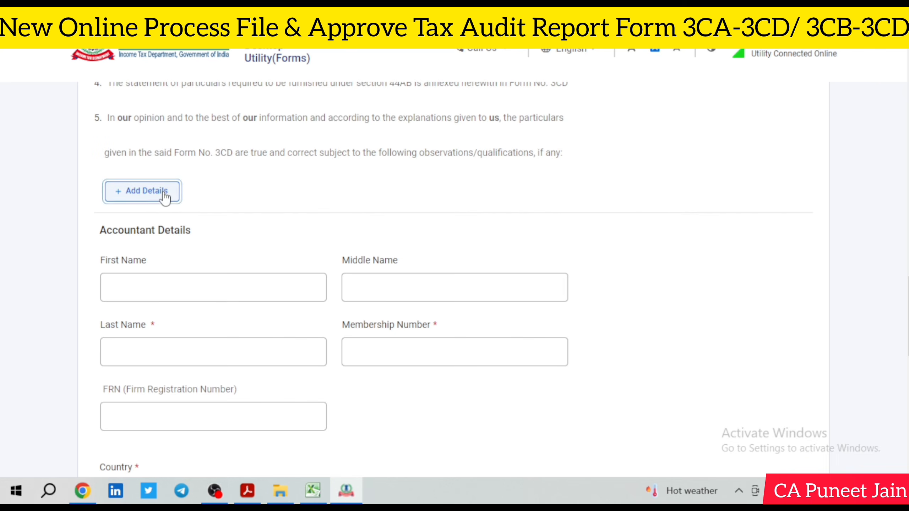
left_click(162, 193)
scroll(309, 248, "down", 2)
left_click(227, 224)
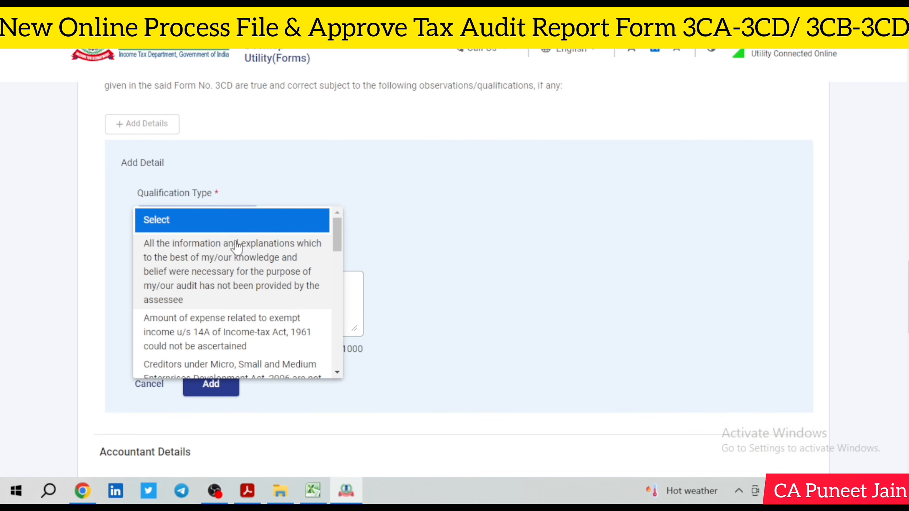
scroll(258, 259, "down", 5)
scroll(272, 250, "down", 5)
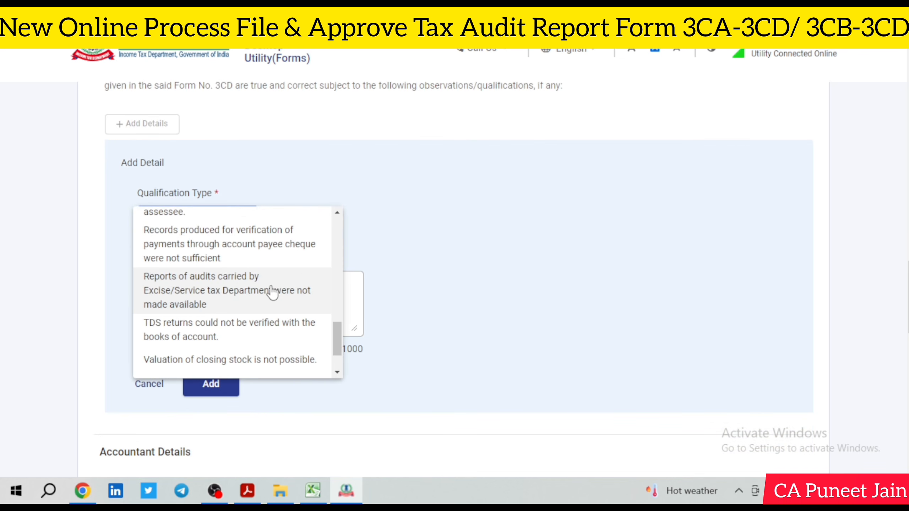
scroll(274, 269, "up", 10)
left_click(274, 268)
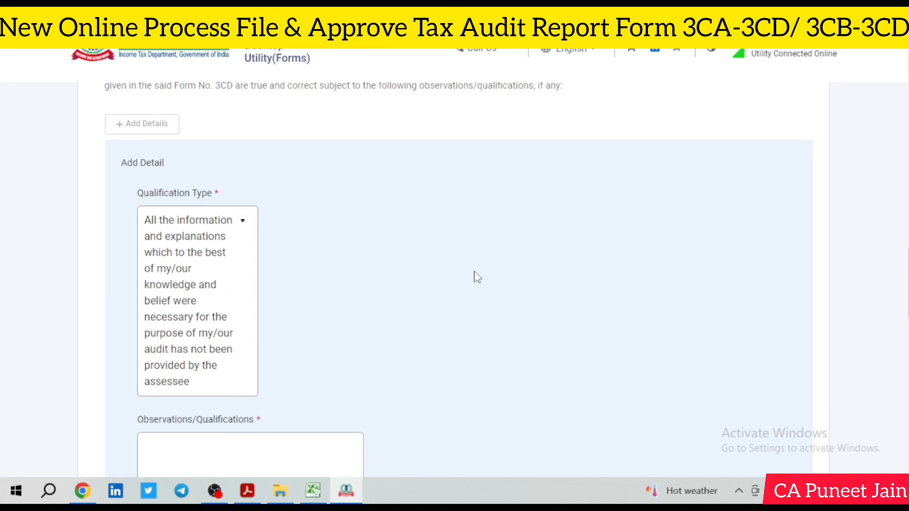
Examine the Observations/Qualifications field and the accountant's name, membership number, FRN, address, signing date and place fields of Form 3CB.
scroll(474, 275, "down", 5)
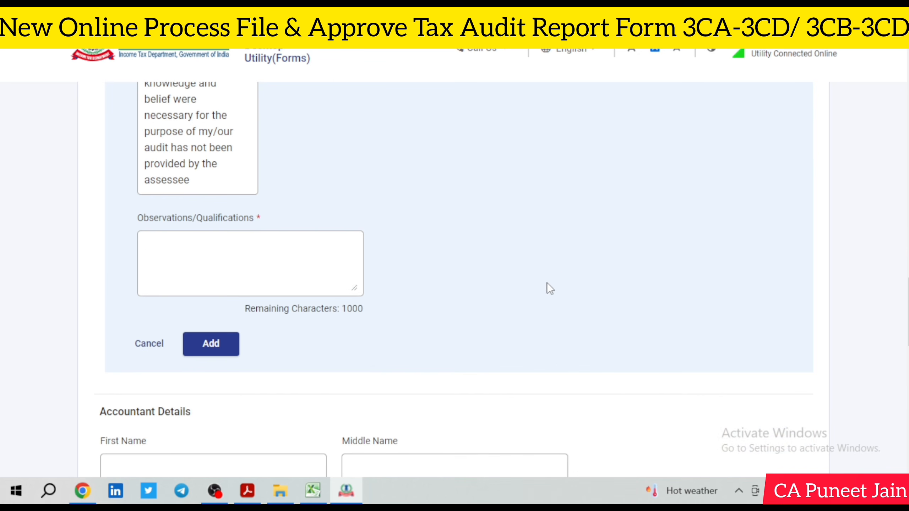
scroll(546, 287, "down", 8)
left_click(268, 266)
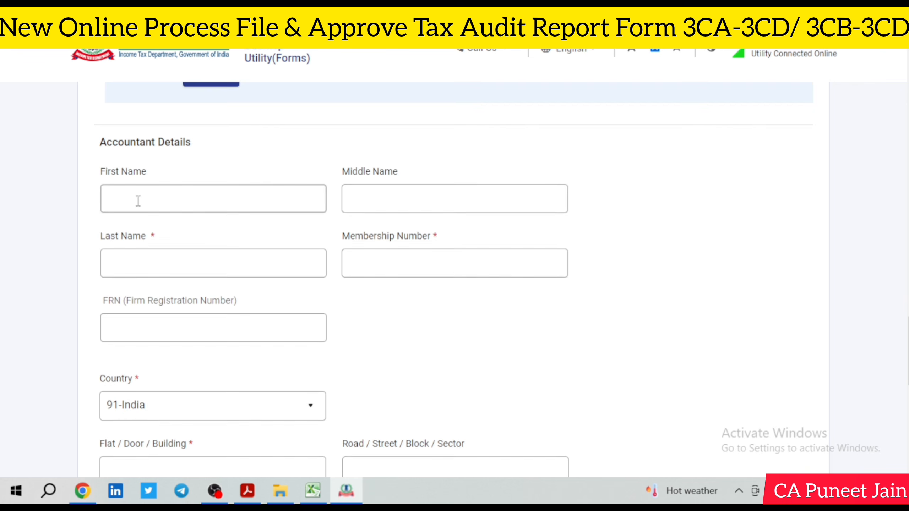
scroll(137, 199, "down", 2)
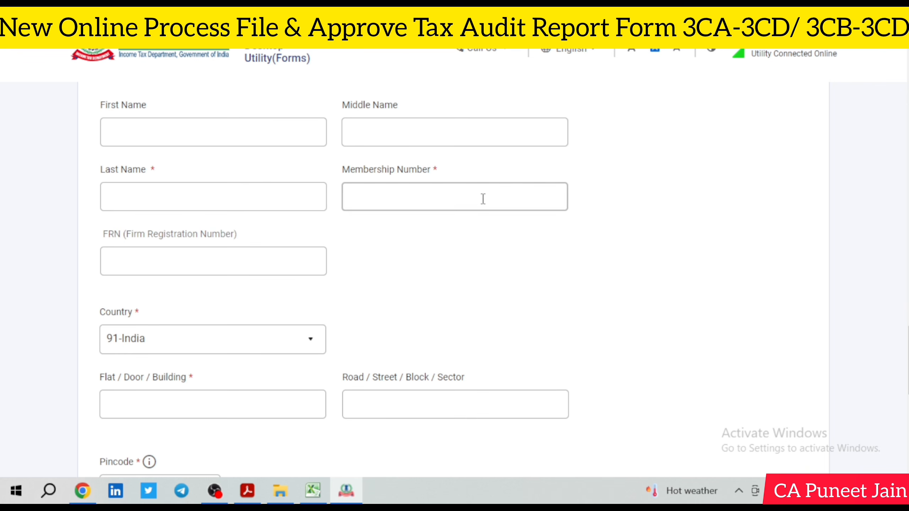
scroll(483, 201, "down", 6)
scroll(134, 314, "down", 2)
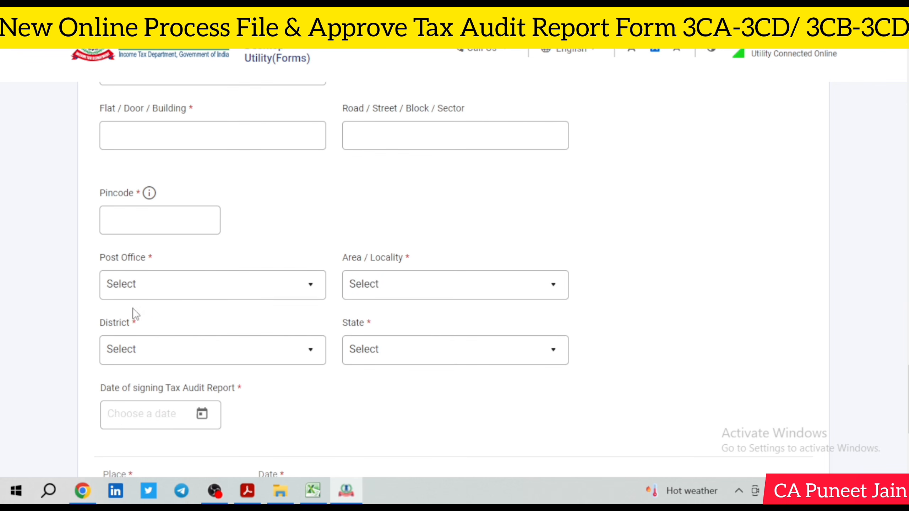
scroll(432, 351, "down", 2)
scroll(258, 340, "down", 4)
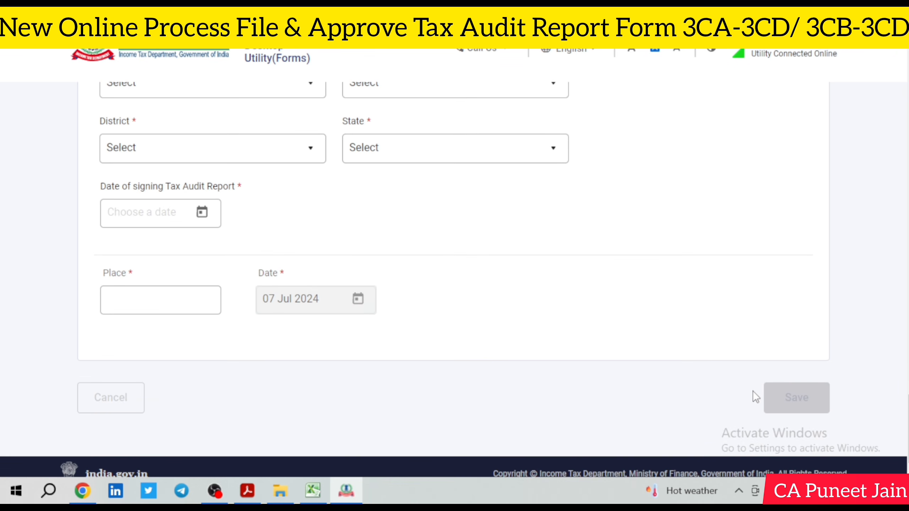
left_click(215, 490)
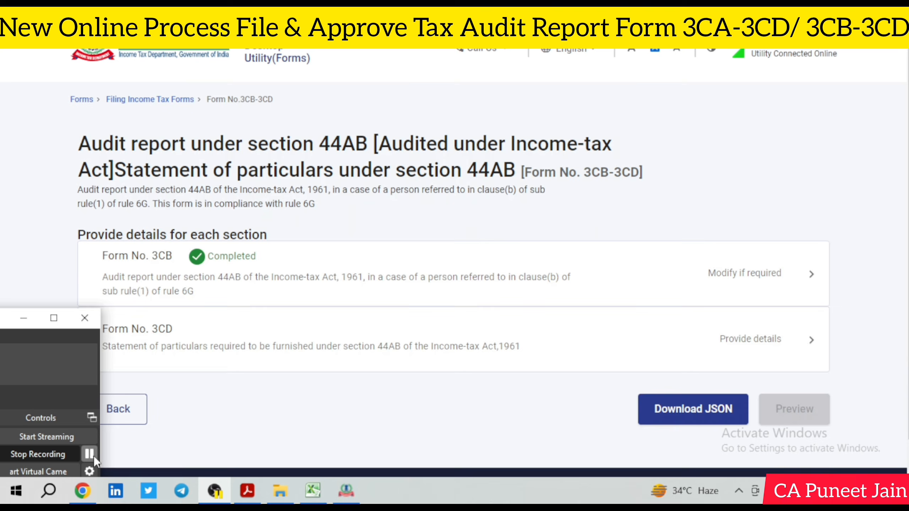
left_click(215, 491)
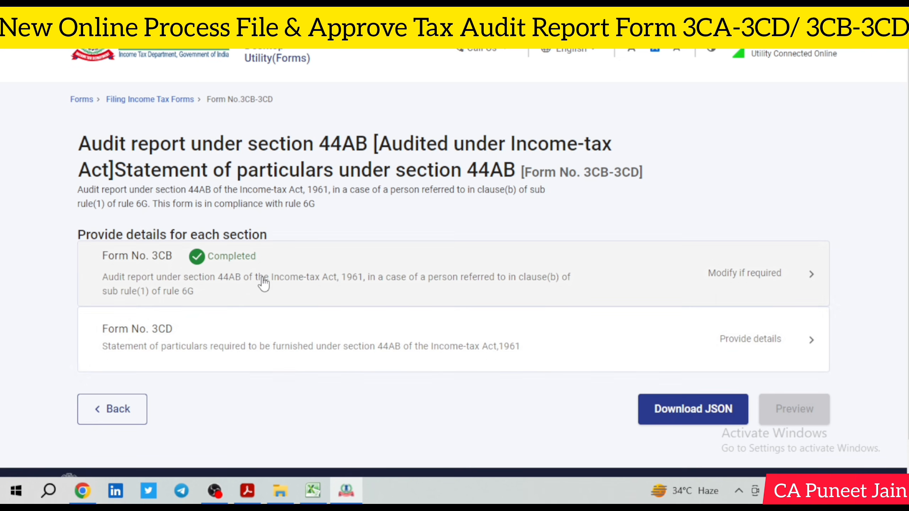
Open the Form No. 3CD section and review its groups from Clauses 1 - 8 through Accountant Details.
left_click(715, 332)
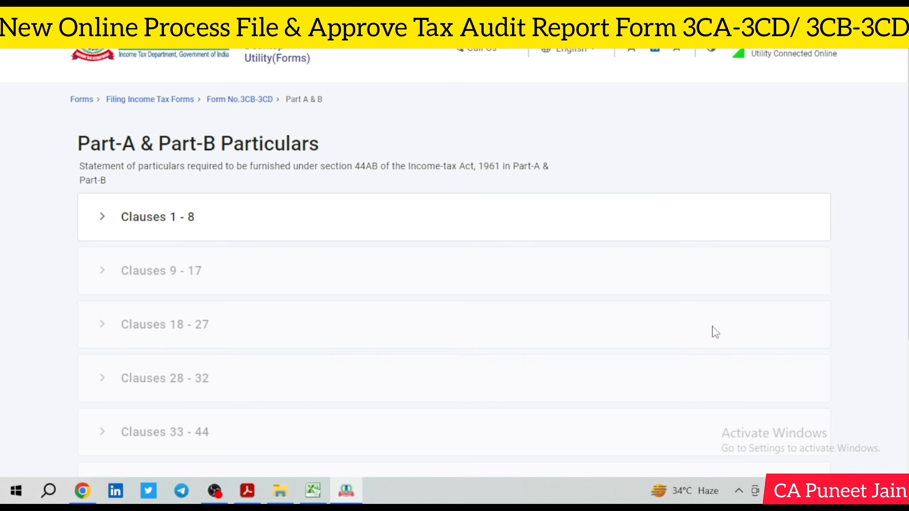
scroll(379, 280, "down", 2)
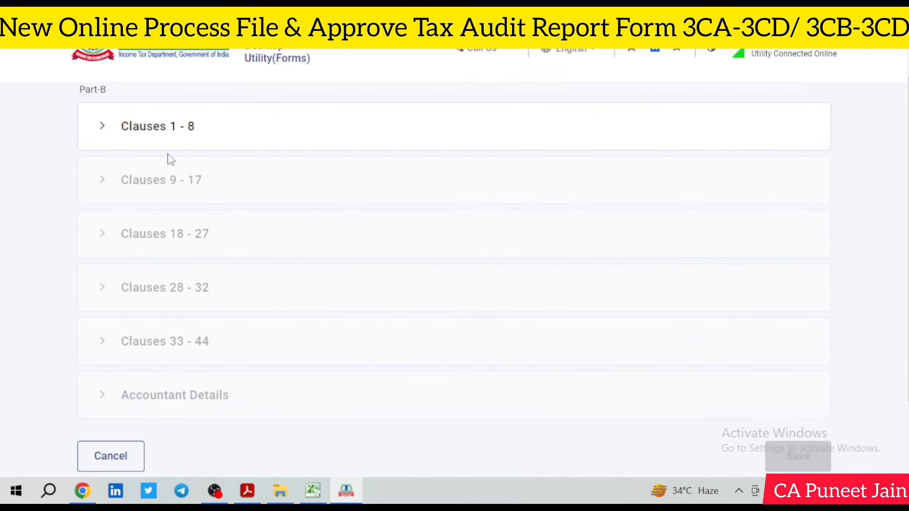
scroll(211, 238, "up", 1)
scroll(211, 233, "down", 2)
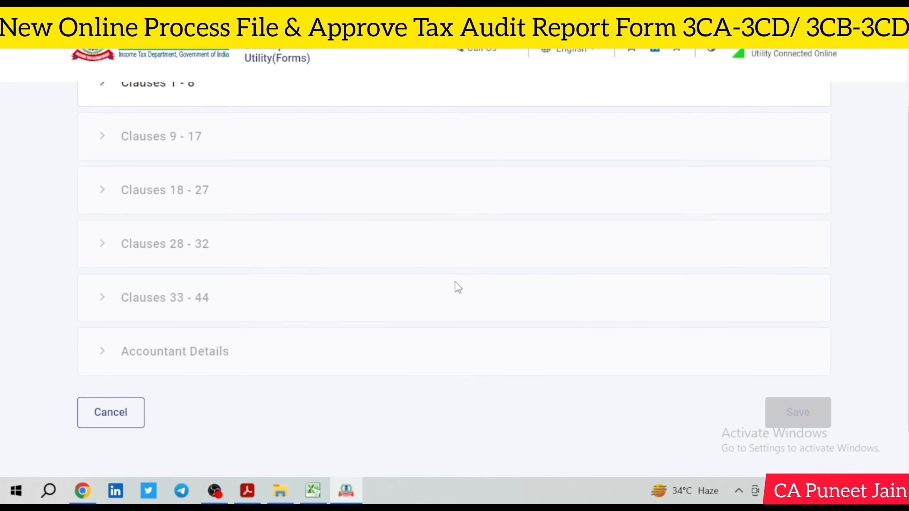
scroll(251, 240, "up", 1)
scroll(253, 245, "up", 1)
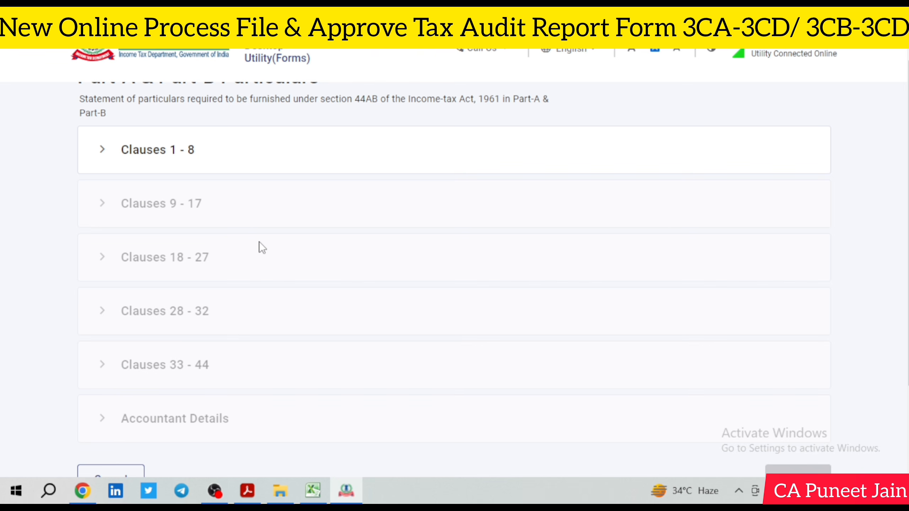
Switch to Chrome and look over the latest videos on the YouTube channel page.
left_click(82, 490)
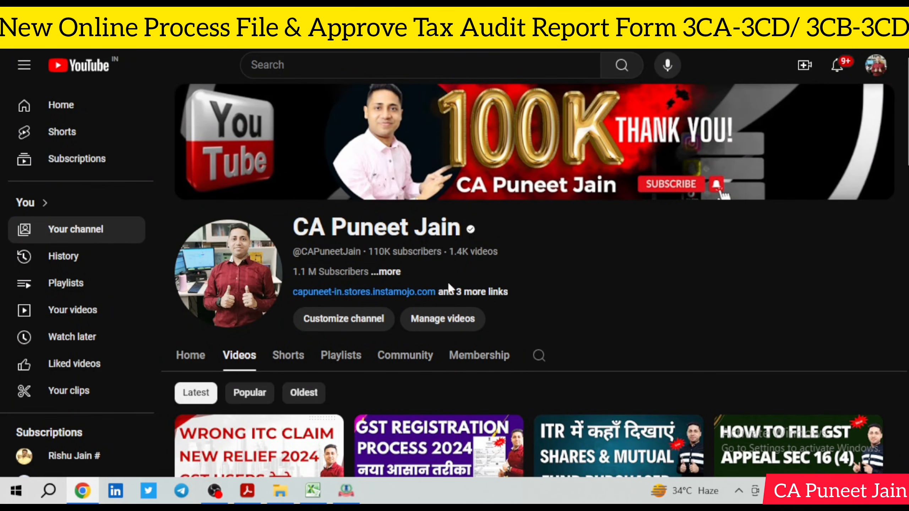
scroll(652, 264, "down", 2)
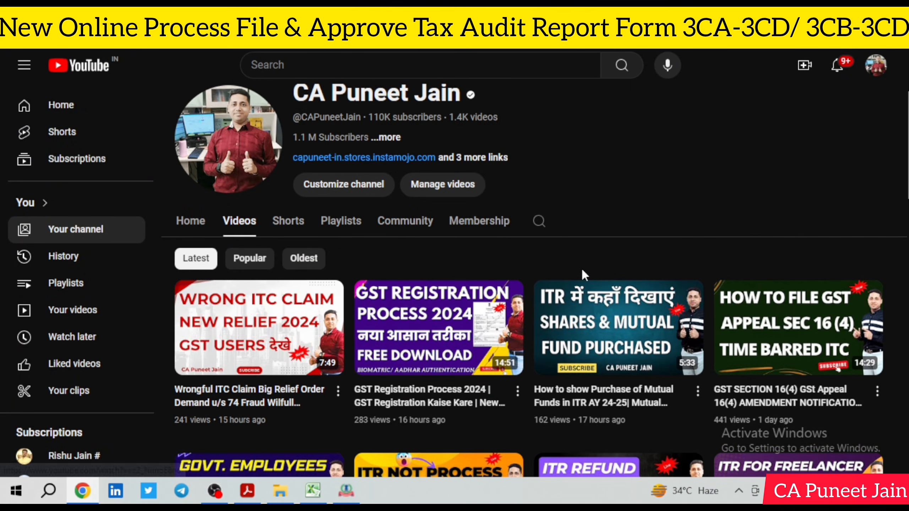
scroll(604, 229, "up", 1)
scroll(605, 232, "up", 1)
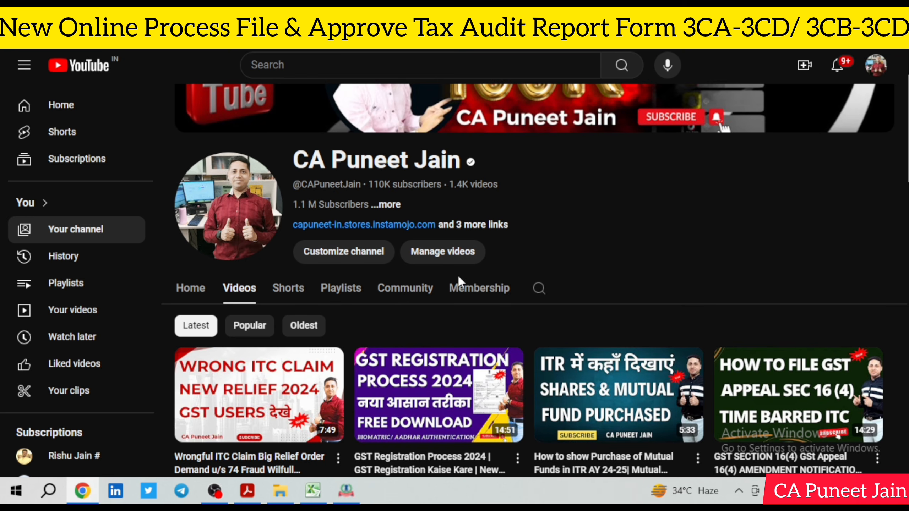
Return to the offline utility, cancel out of the Form No. 3CD particulars and download the JSON of Form 3CB-3CD.
left_click(346, 491)
scroll(367, 438, "down", 2)
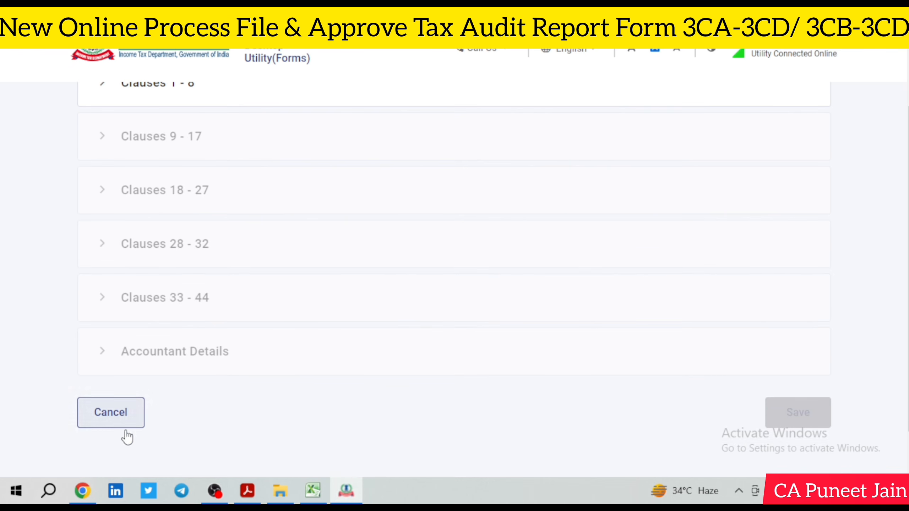
left_click(140, 416)
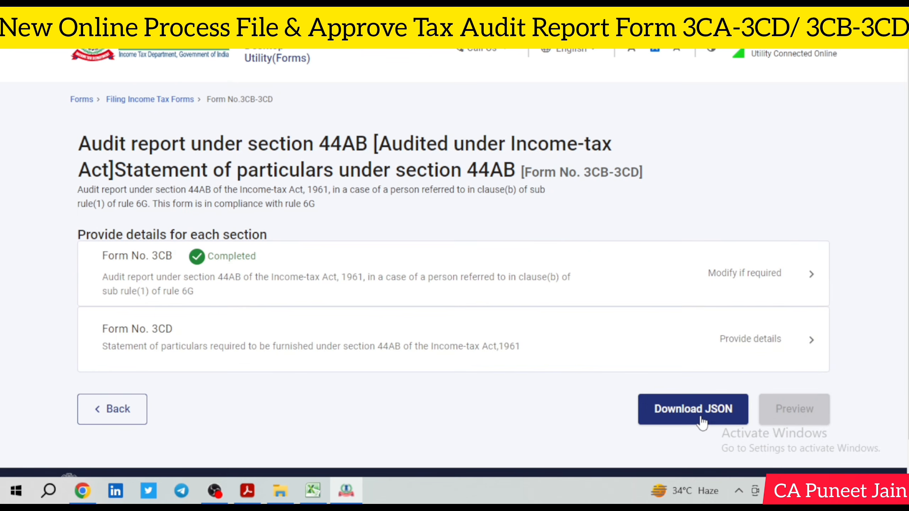
left_click(707, 411)
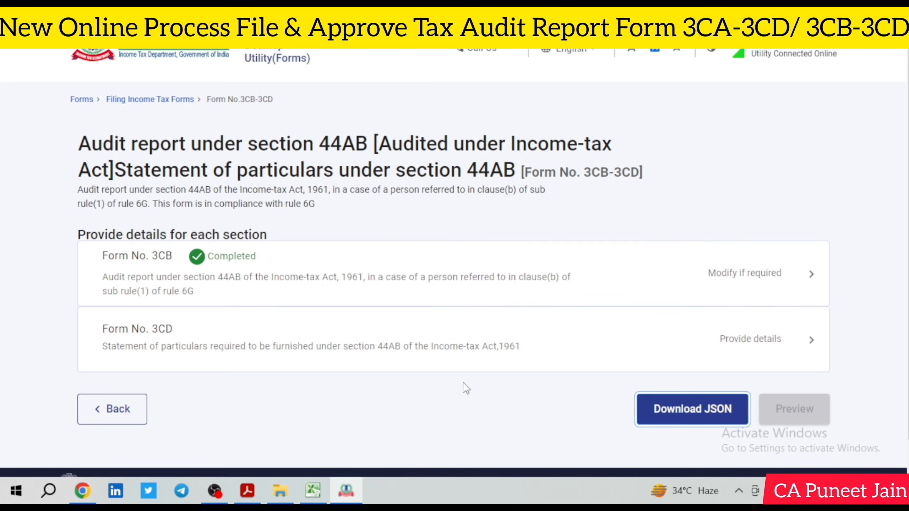
Switch to the e-Filing portal in Chrome, open its login page and select the User ID field for entry.
left_click(78, 480)
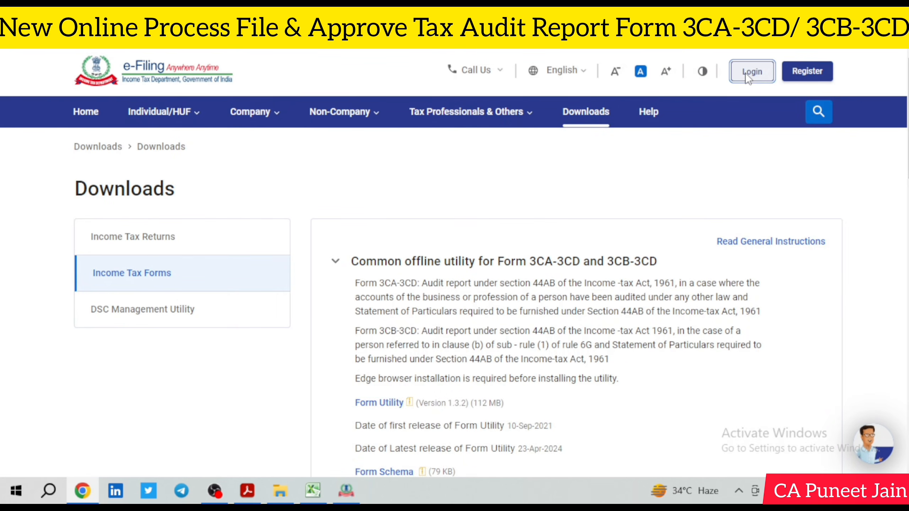
left_click(747, 72)
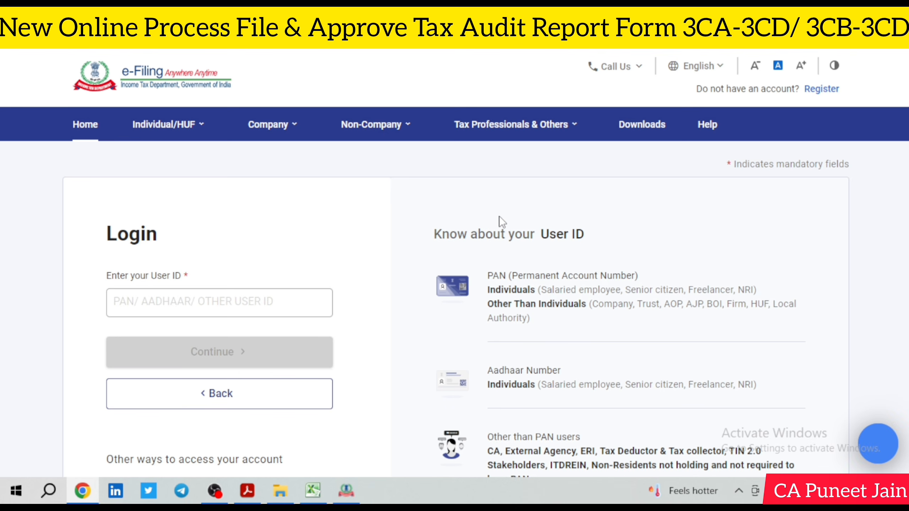
left_click(267, 299)
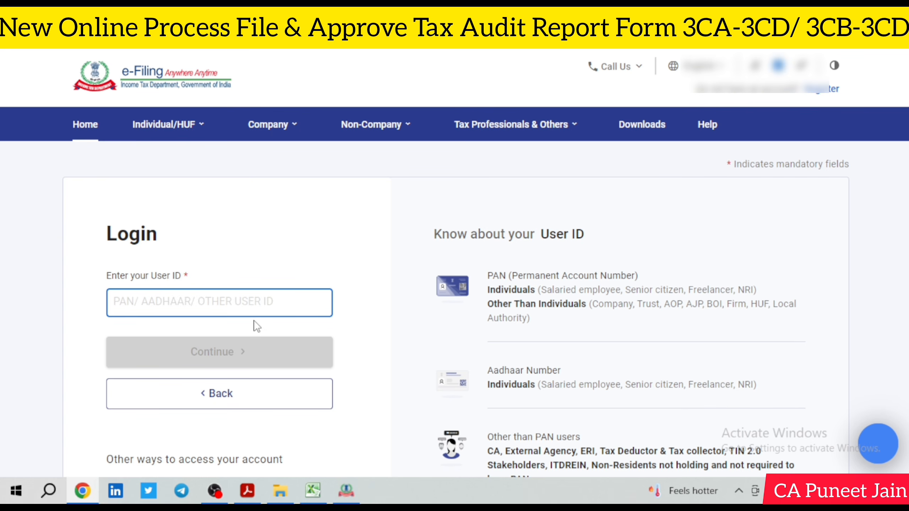
left_click(215, 491)
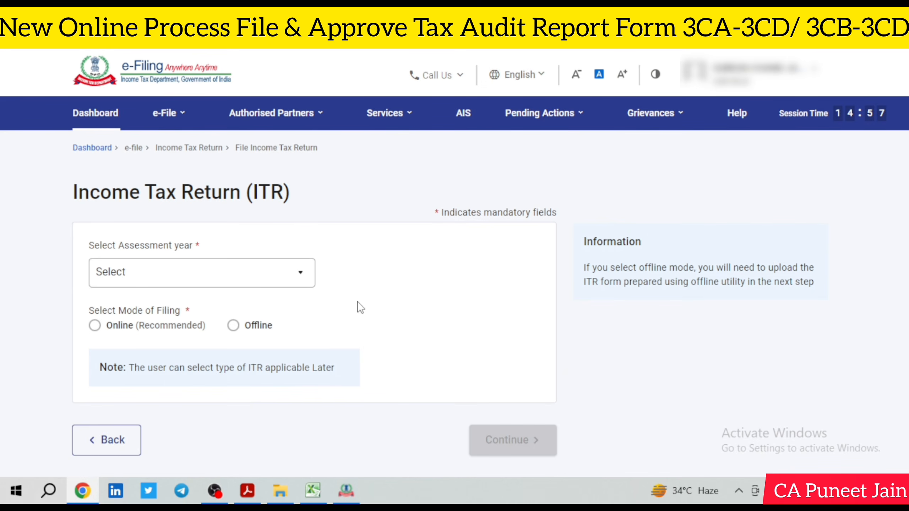
Open the taxpayer's My Chartered Accountant (CA) page, start adding a CA and select the Membership Number field.
mouse_move(284, 114)
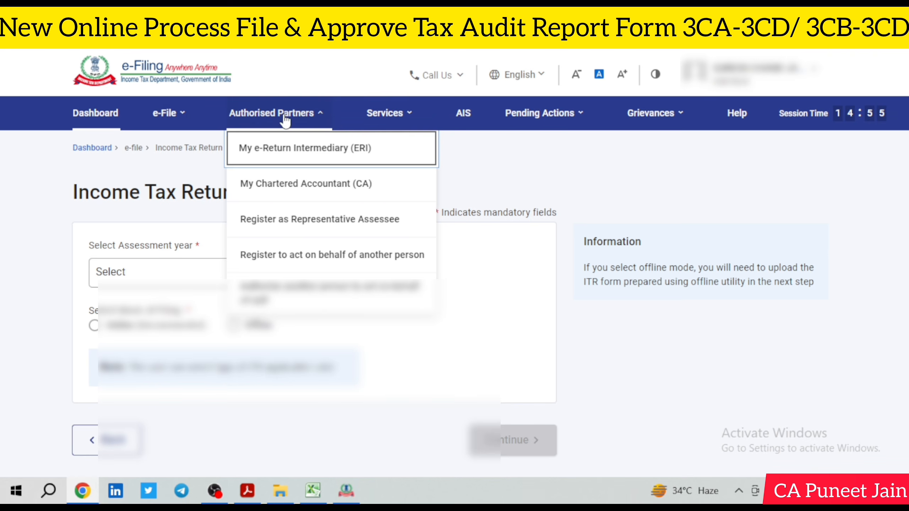
left_click(303, 186)
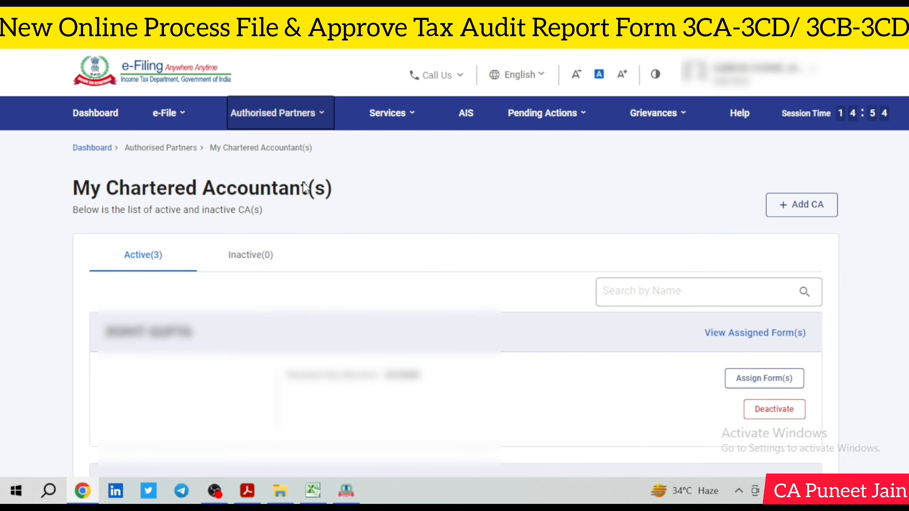
left_click(820, 209)
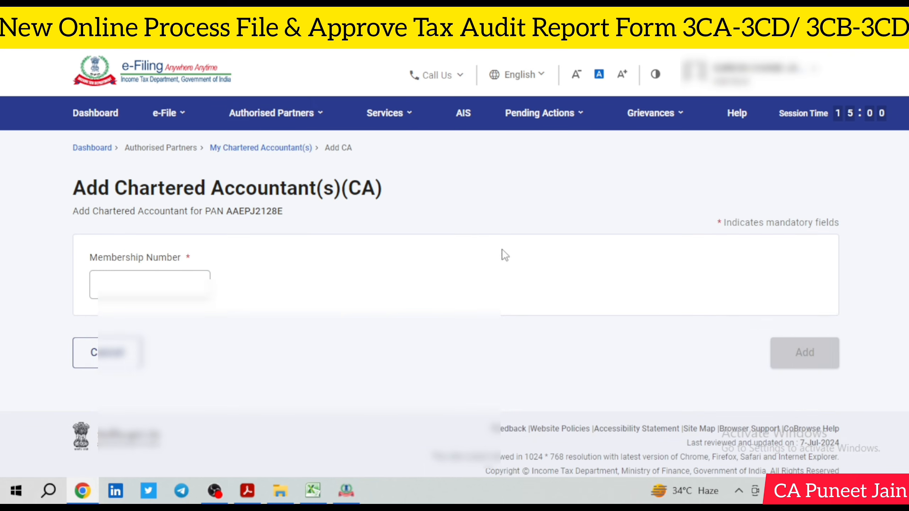
left_click(204, 288)
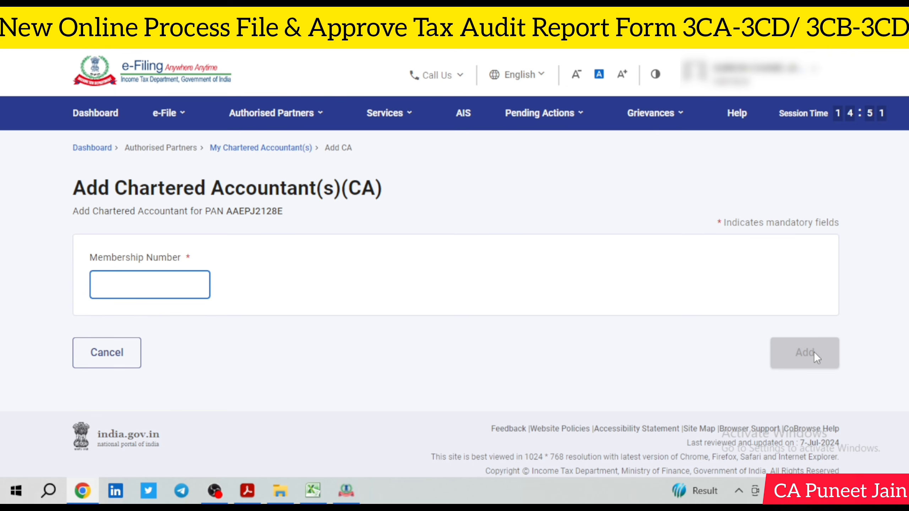
Open the File Income Tax Forms list from the taxpayer's account and show the choices for items per page.
left_click(179, 112)
mouse_move(220, 152)
mouse_move(301, 193)
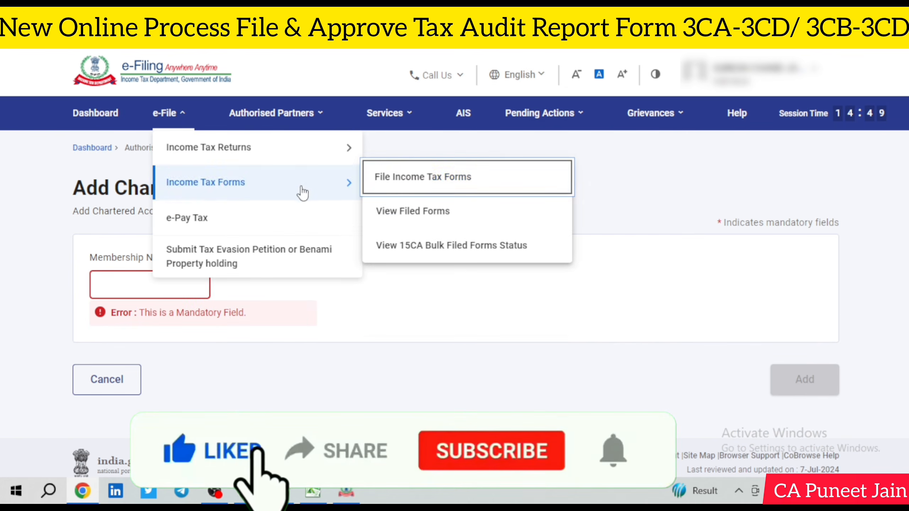
left_click(424, 182)
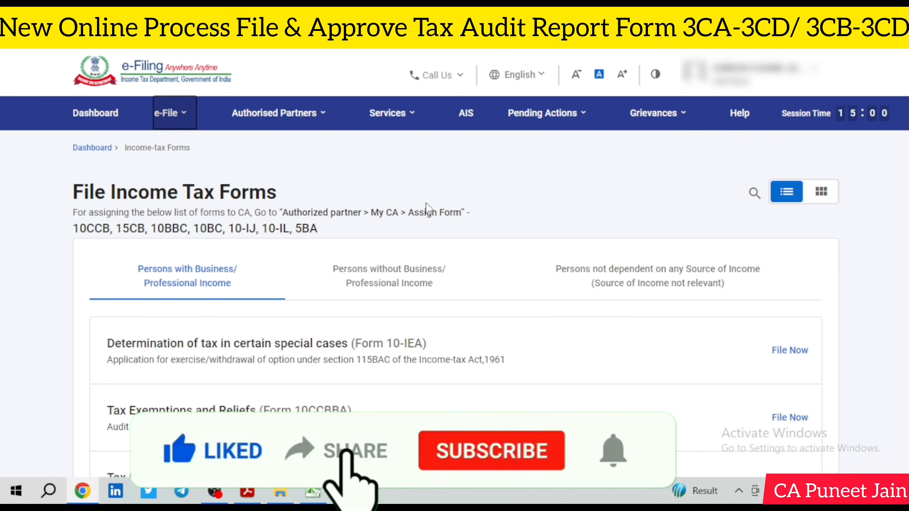
scroll(602, 378, "down", 6)
scroll(602, 373, "down", 6)
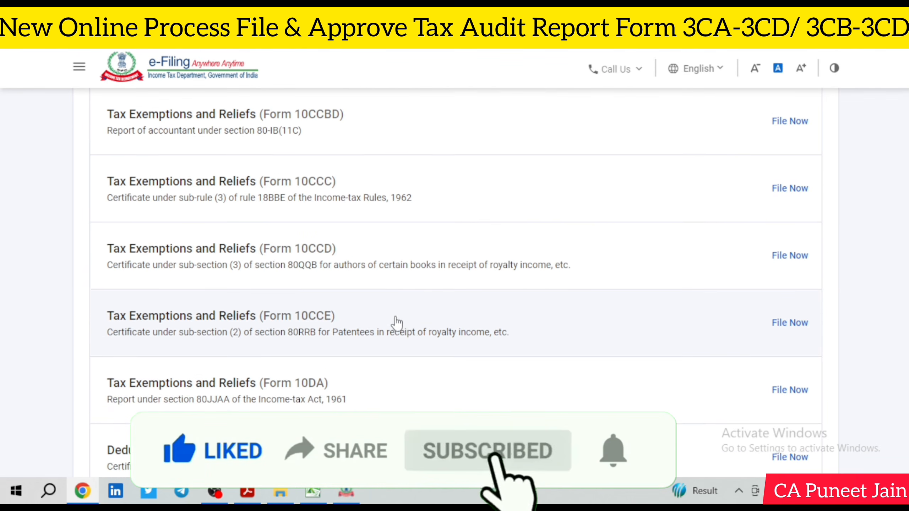
left_click(188, 340)
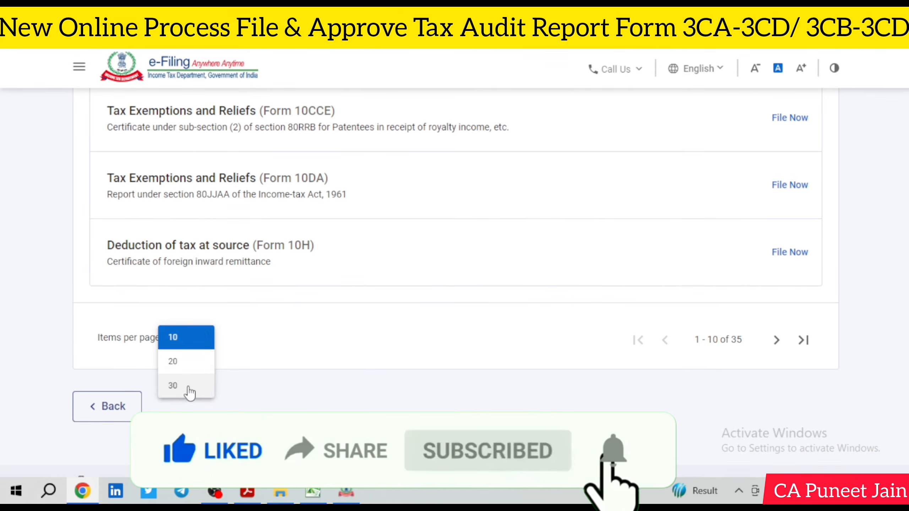
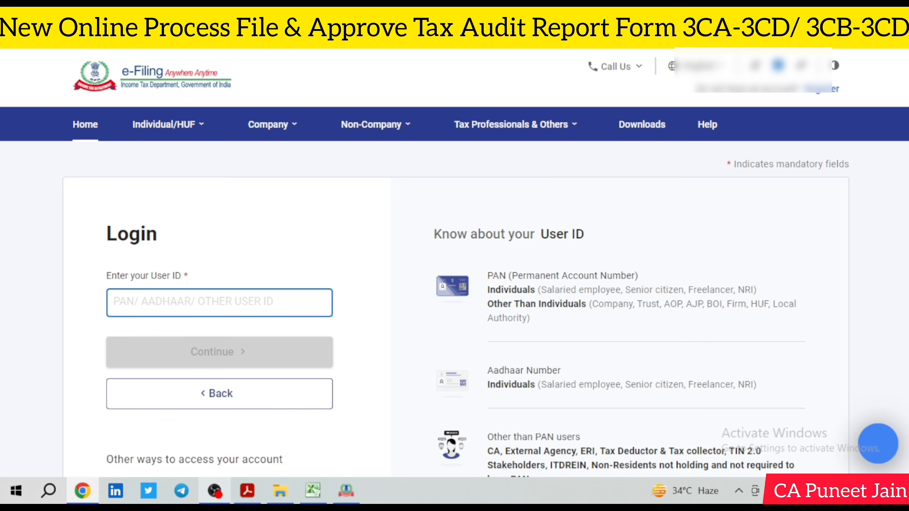
left_click(215, 491)
left_click(89, 454)
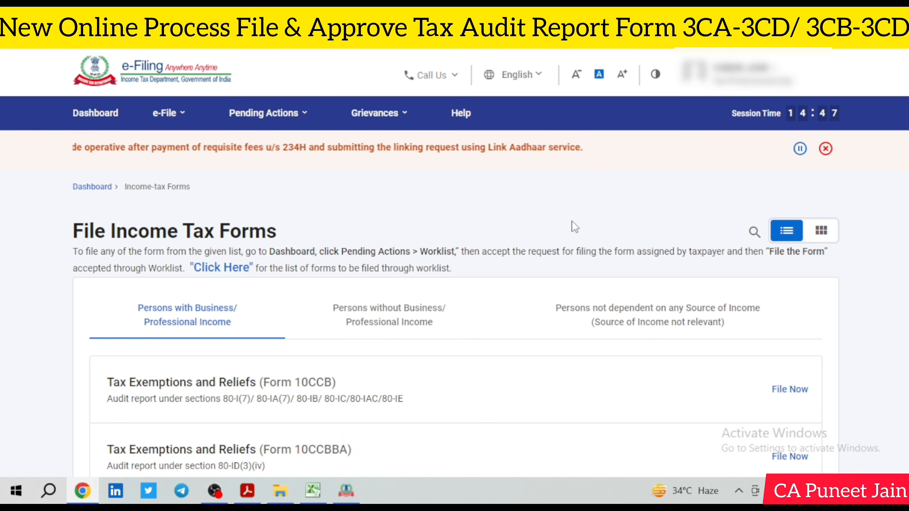
Open the Worklist of pending actions and accept the Form 3CB-3CD request for assessment year 2024-25.
left_click(267, 113)
left_click(329, 148)
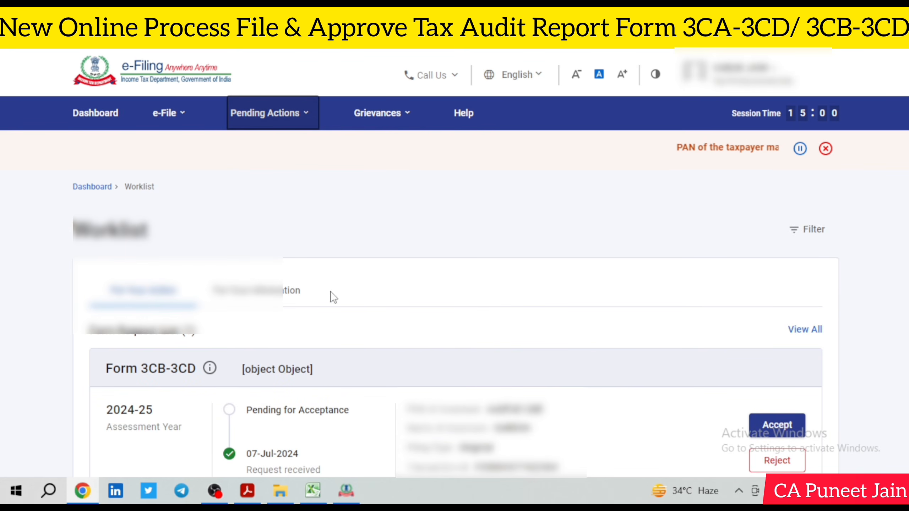
left_click(783, 429)
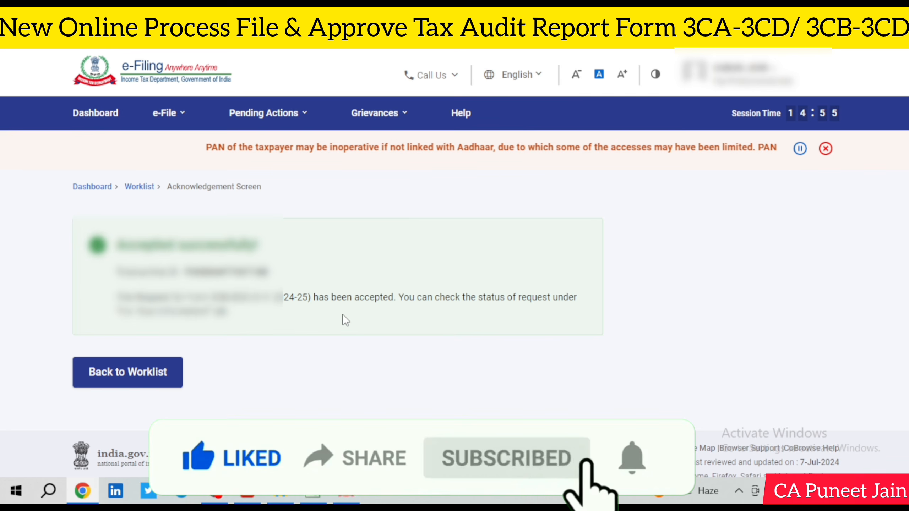
Return to the Worklist, start uploading the accepted Form 3CB-3CD for 2024-25 and continue past its offline submission details.
left_click(278, 145)
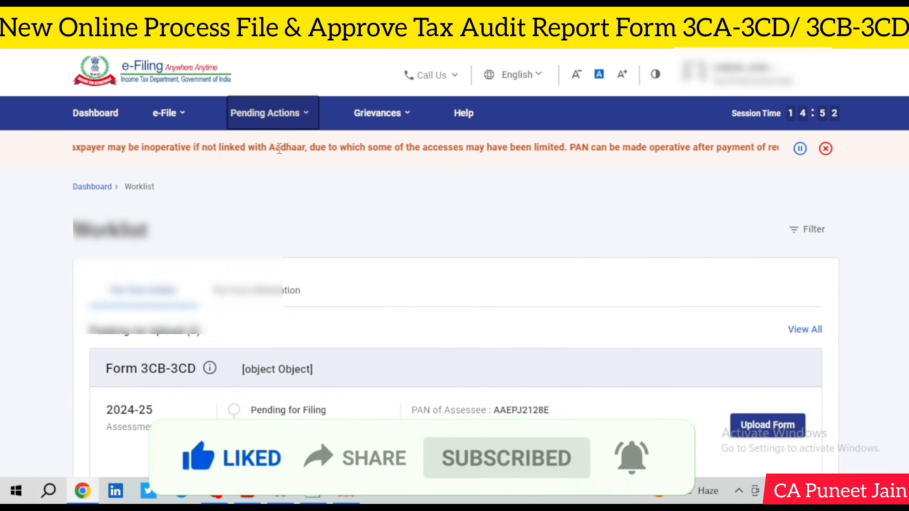
left_click(754, 430)
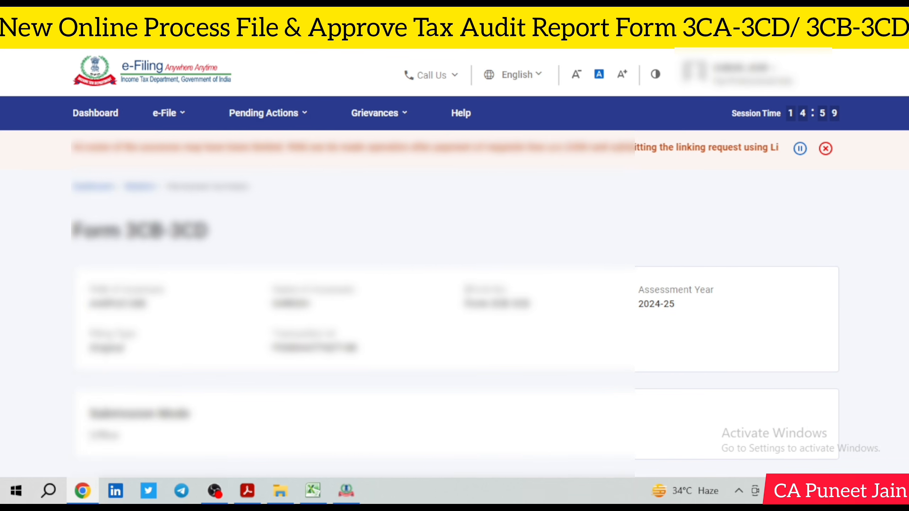
scroll(455, 286, "down", 3)
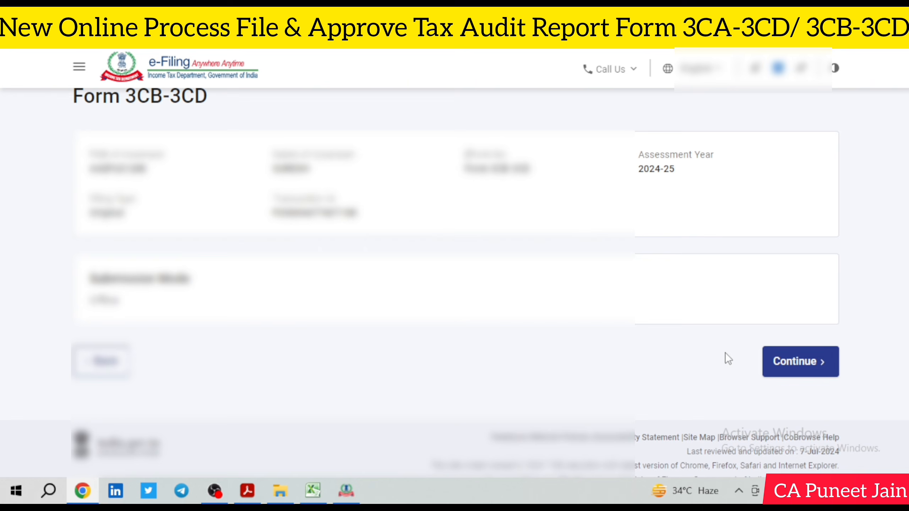
left_click(795, 361)
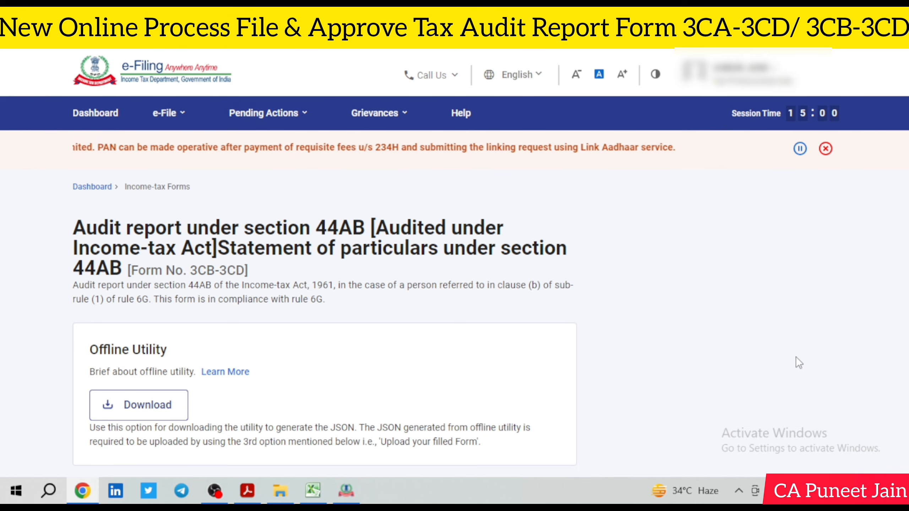
Attach SM_JSON_F3CB-3CD (9).json from the SS folder on the desktop as the filled form.
scroll(795, 356, "down", 5)
scroll(324, 283, "down", 9)
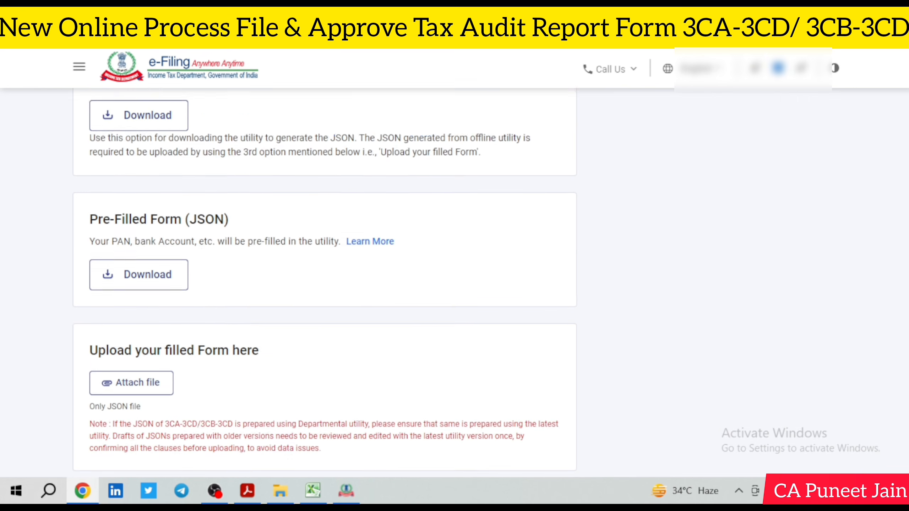
scroll(324, 283, "down", 1)
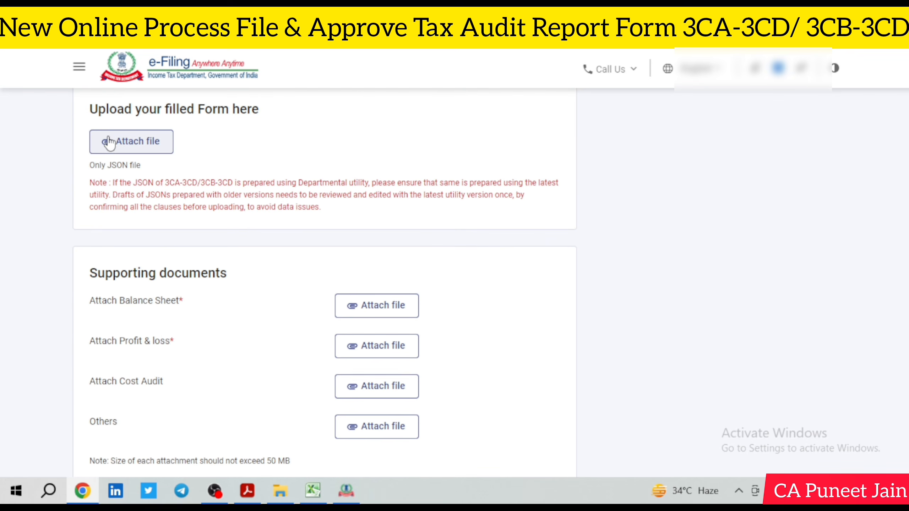
left_click(154, 142)
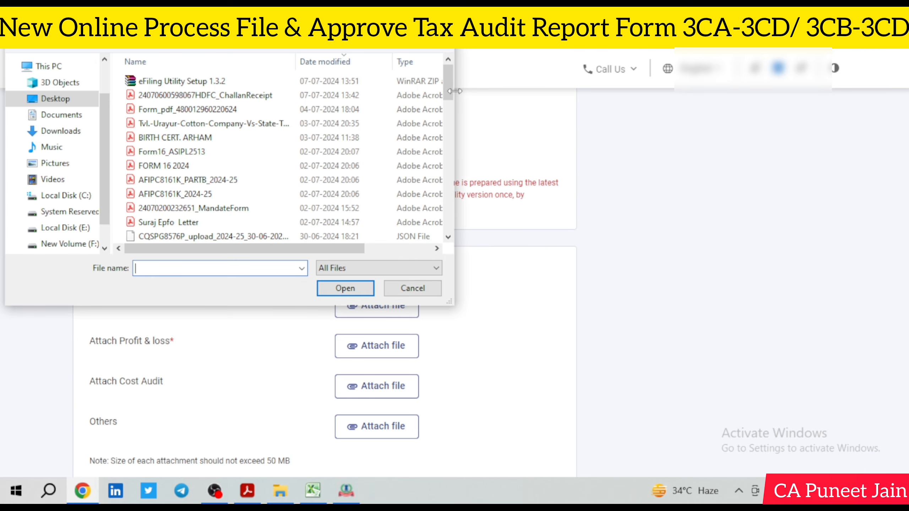
left_click_drag(450, 87, 452, 175)
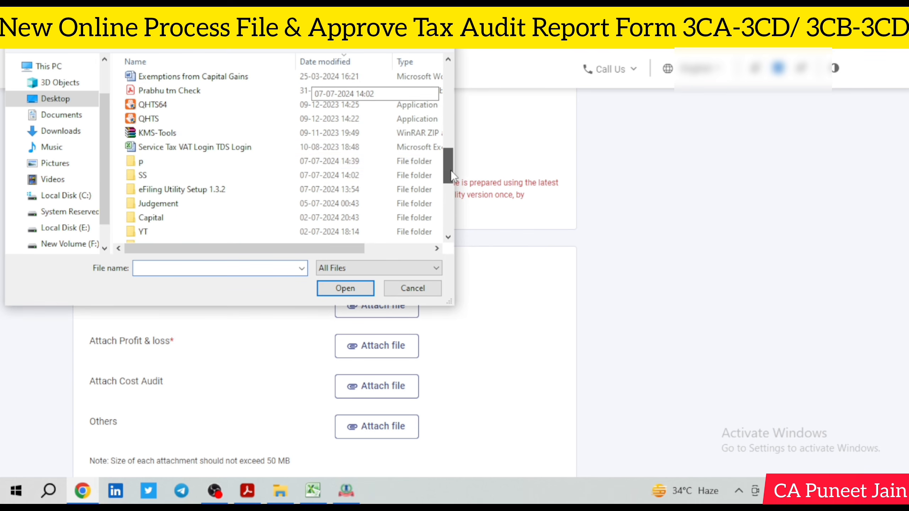
double_click(226, 175)
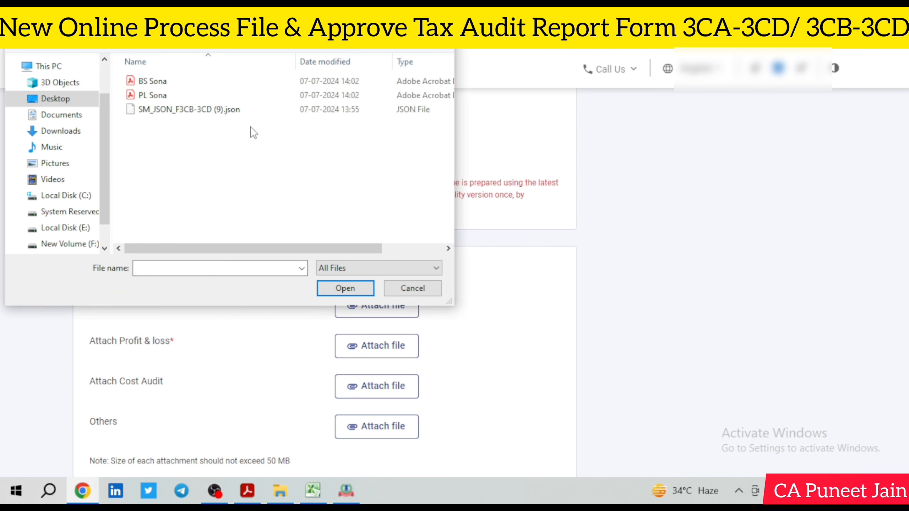
double_click(253, 114)
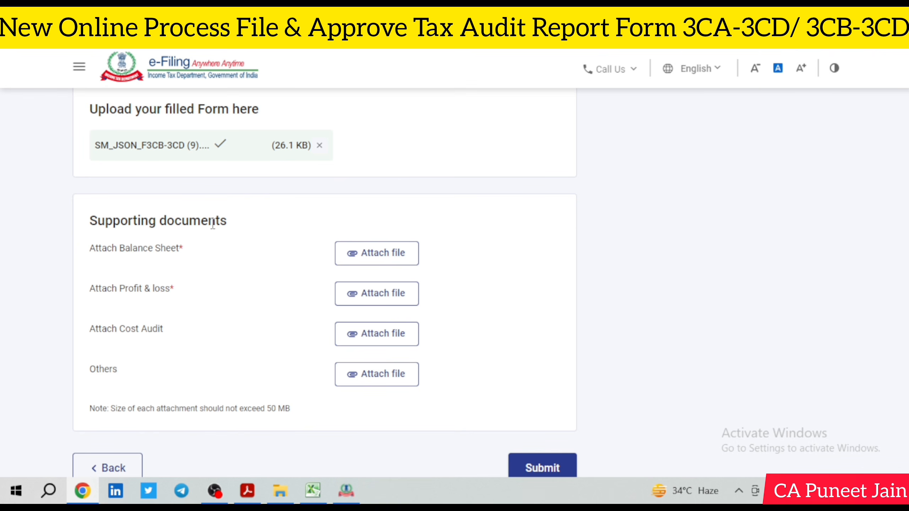
Attach BS Sona.pdf as the balance sheet and PL Sona.pdf as the profit and loss supporting document.
left_click(393, 263)
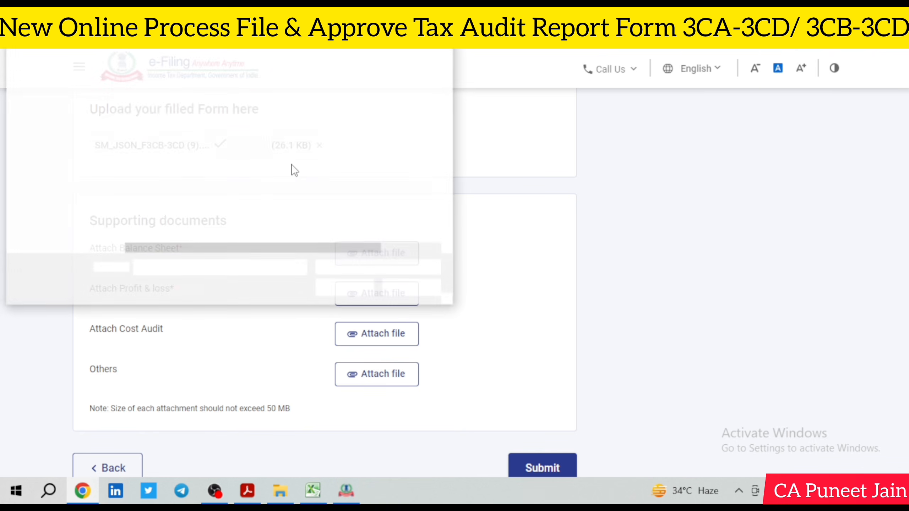
double_click(229, 84)
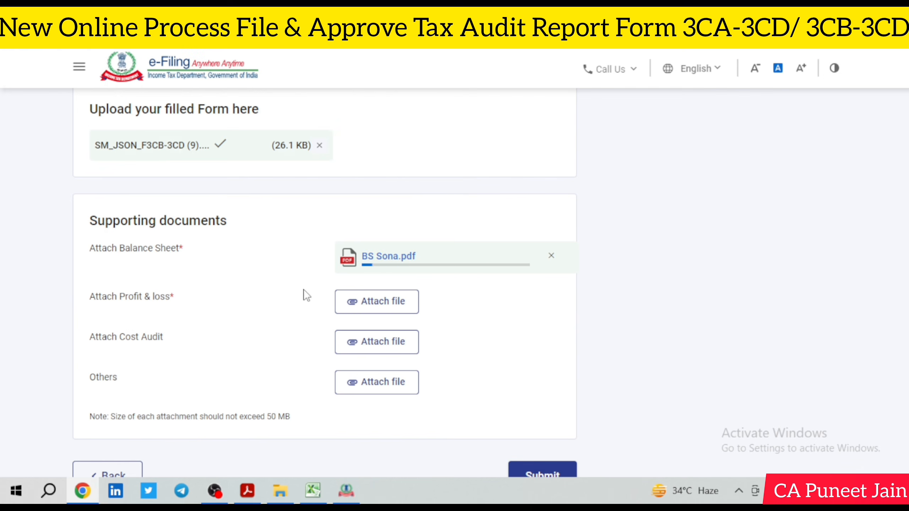
left_click(371, 303)
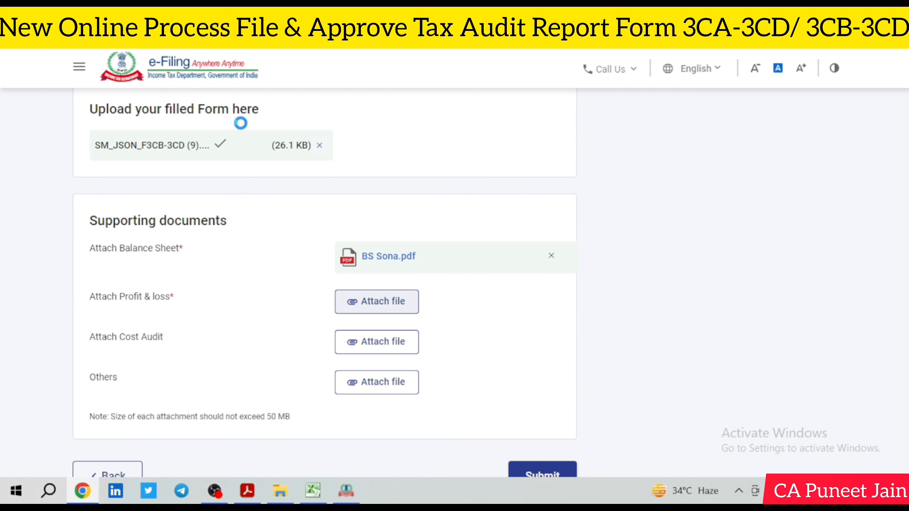
double_click(216, 96)
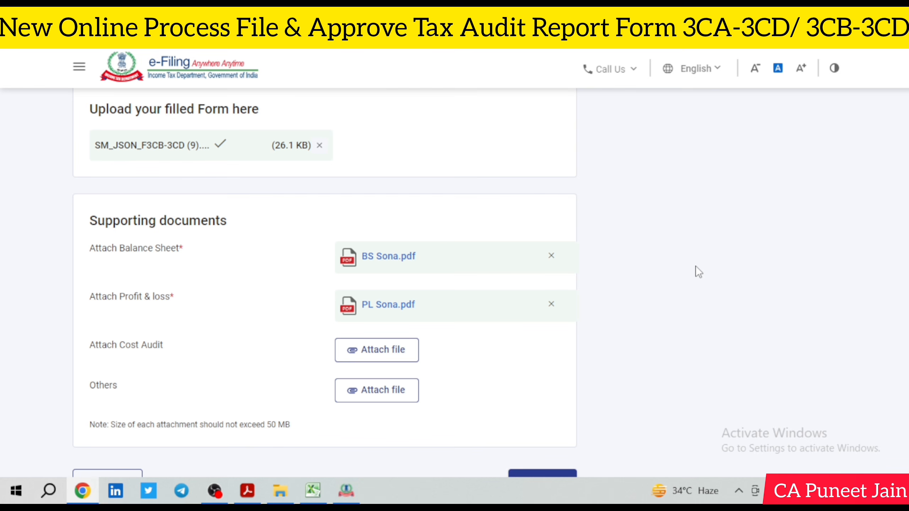
Submit the form with its attachments and proceed to e-verification with the option to update the UDIN later.
scroll(325, 286, "down", 1)
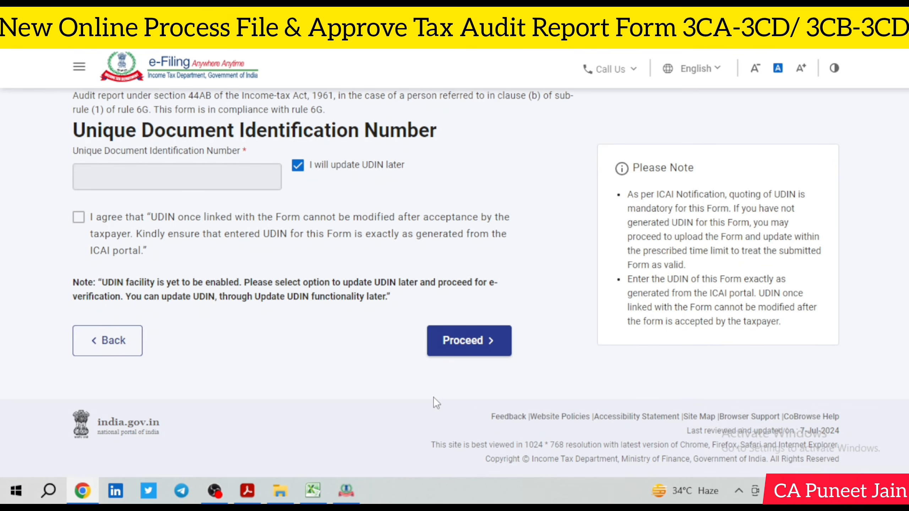
scroll(115, 242, "up", 2)
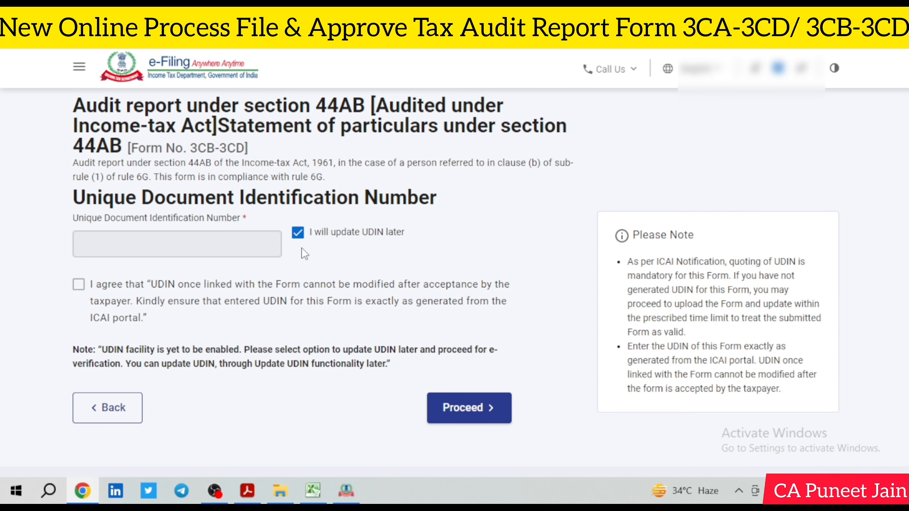
left_click(487, 408)
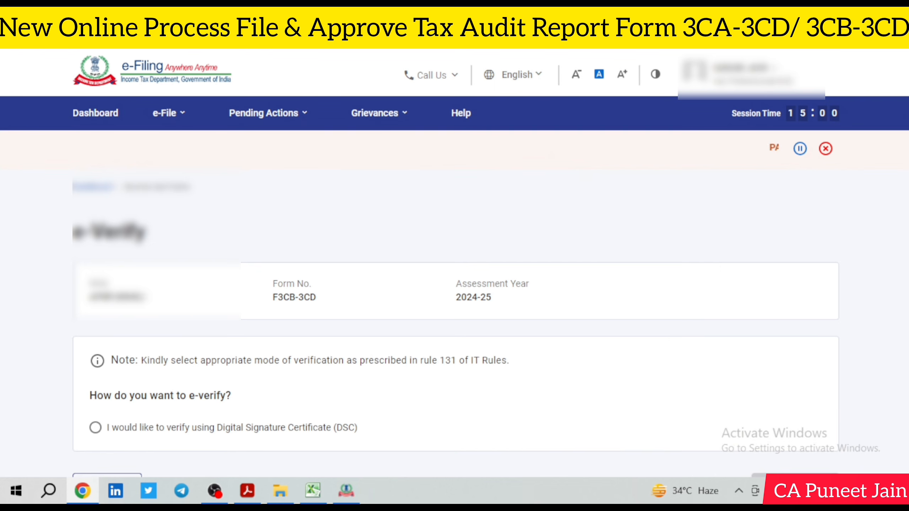
Choose to e-verify Form 3CB-3CD using a Digital Signature Certificate (DSC).
scroll(507, 400, "down", 1)
scroll(902, 269, "down", 2)
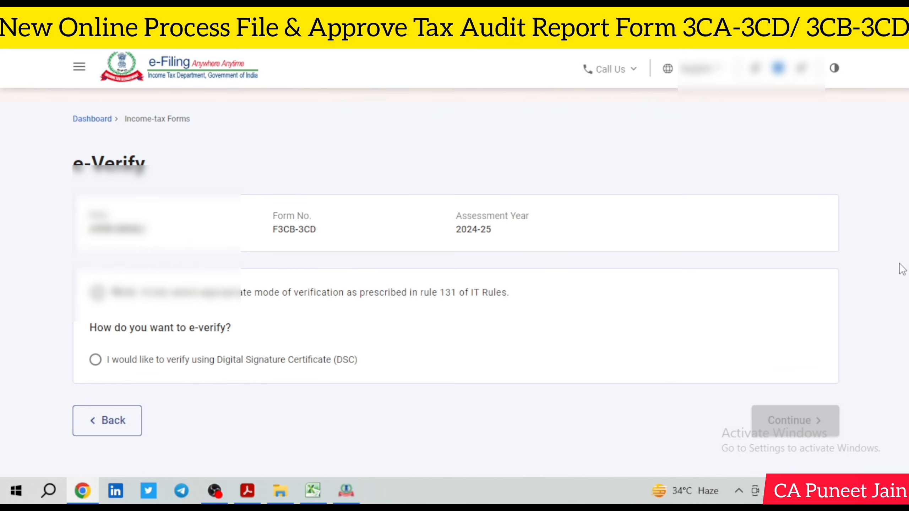
left_click(95, 359)
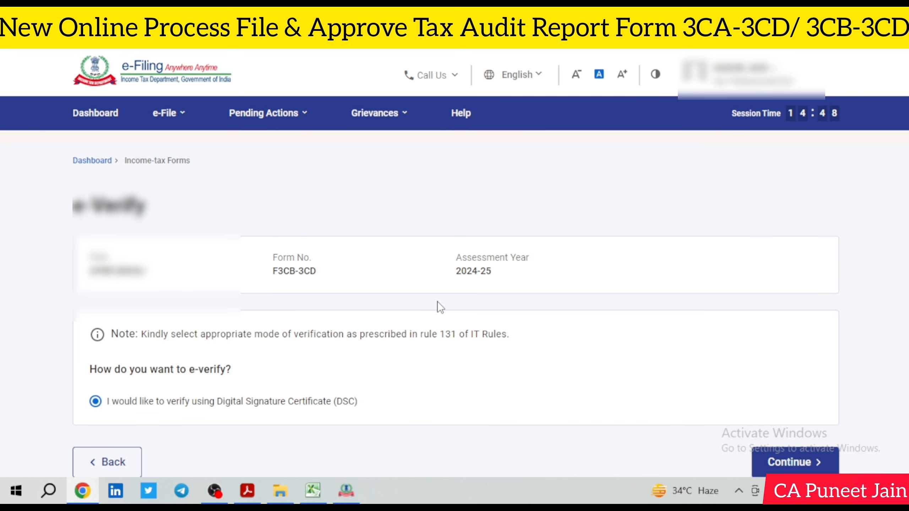
left_click(215, 491)
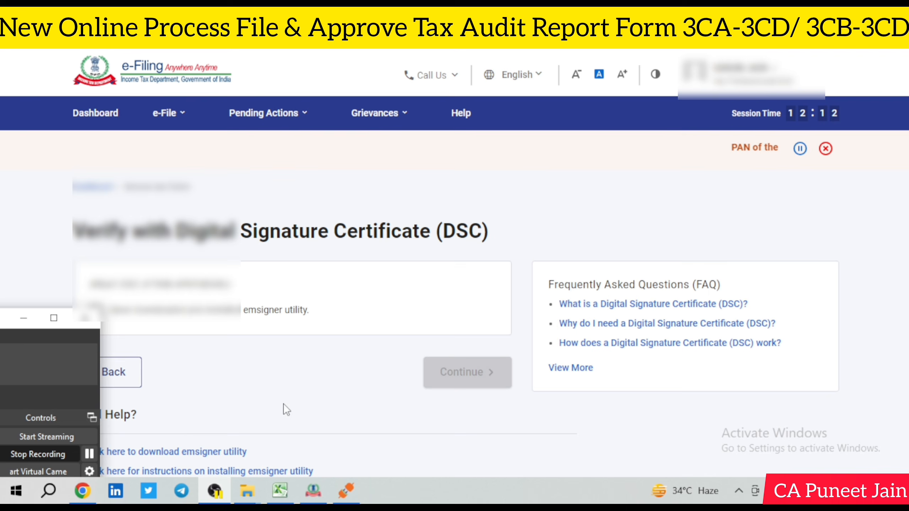
left_click(284, 403)
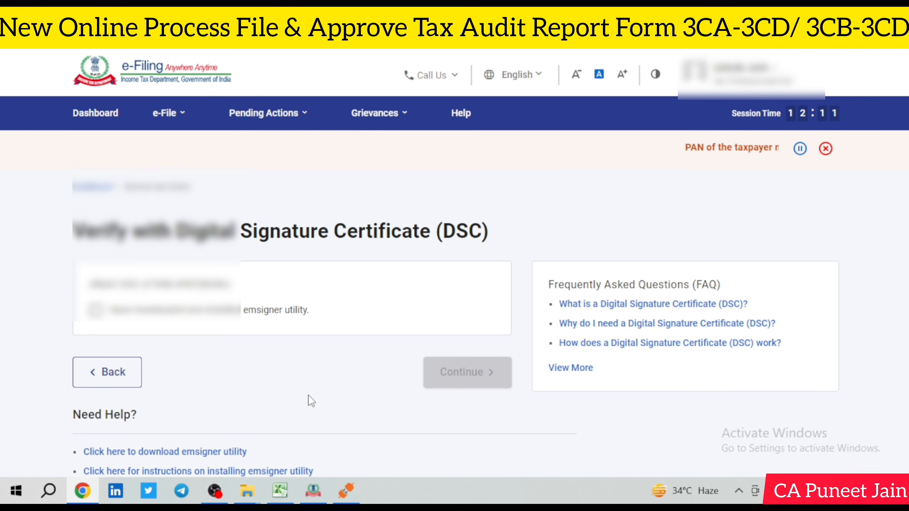
Declare that the emsigner utility is downloaded and installed, and continue to the Data Sign page.
left_click(95, 310)
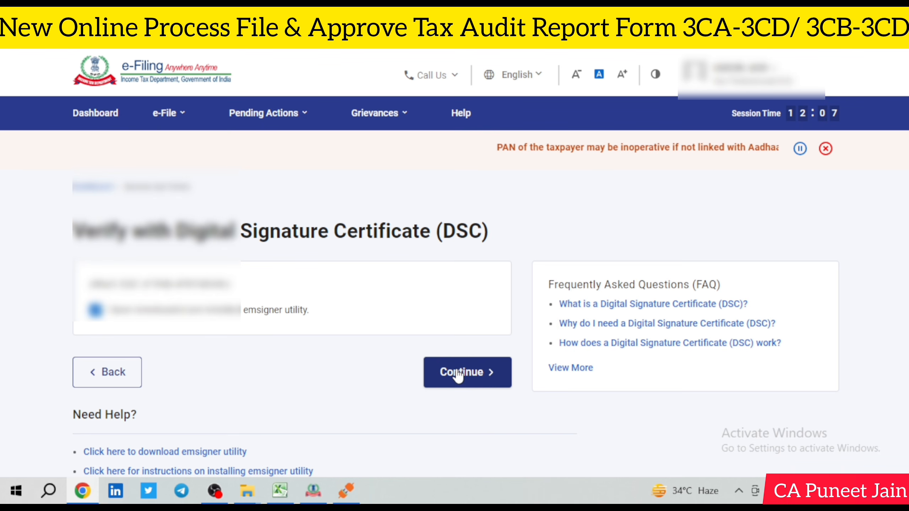
left_click(458, 372)
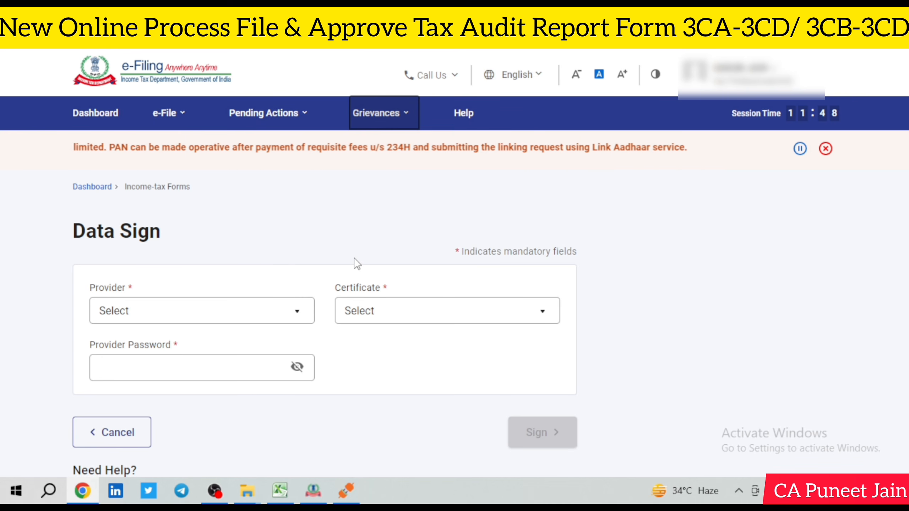
Check the emBridge service window, close it and run emBridge as administrator from the desktop.
left_click(345, 491)
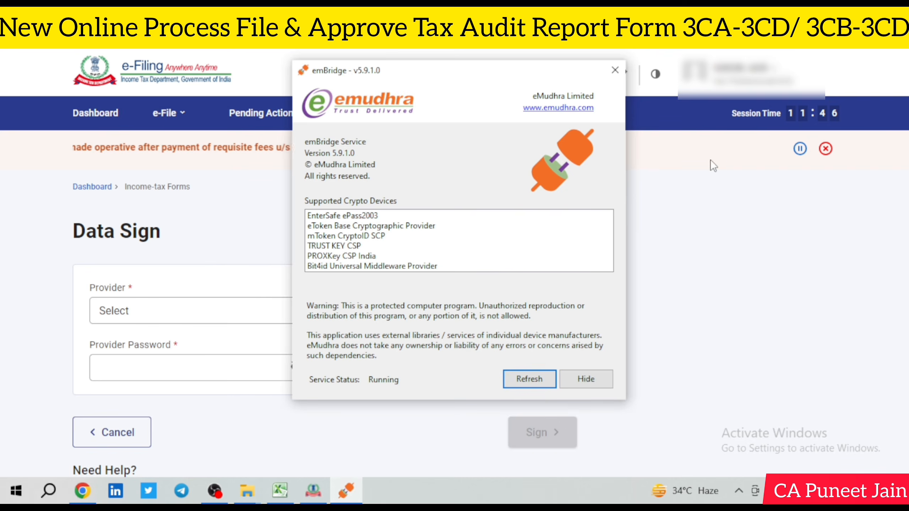
key("Escape")
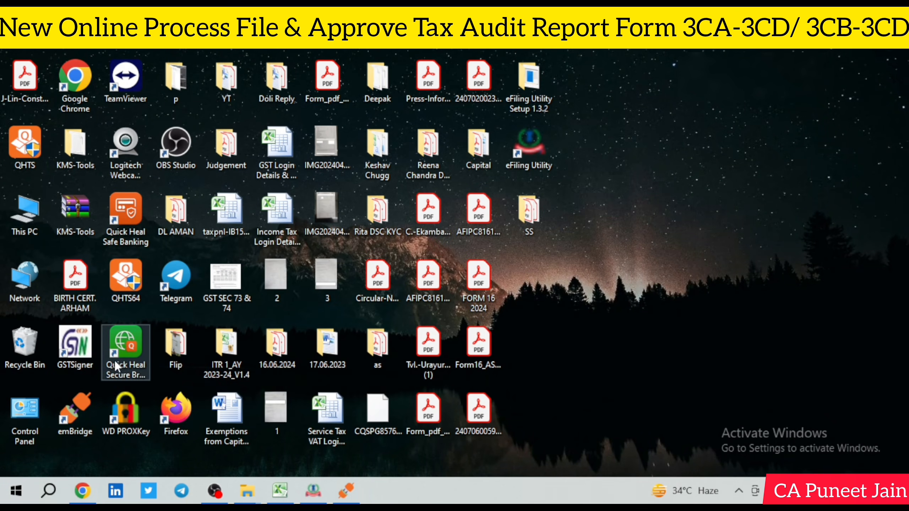
right_click(72, 412)
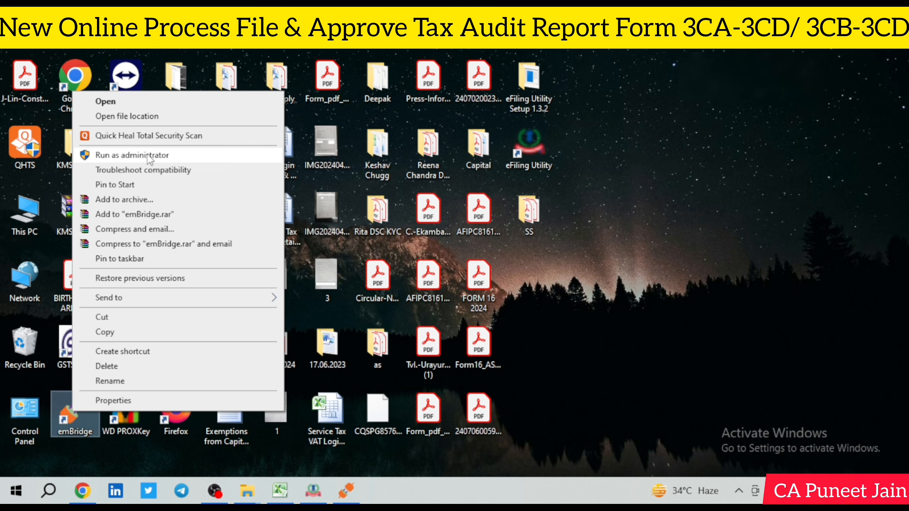
left_click(183, 156)
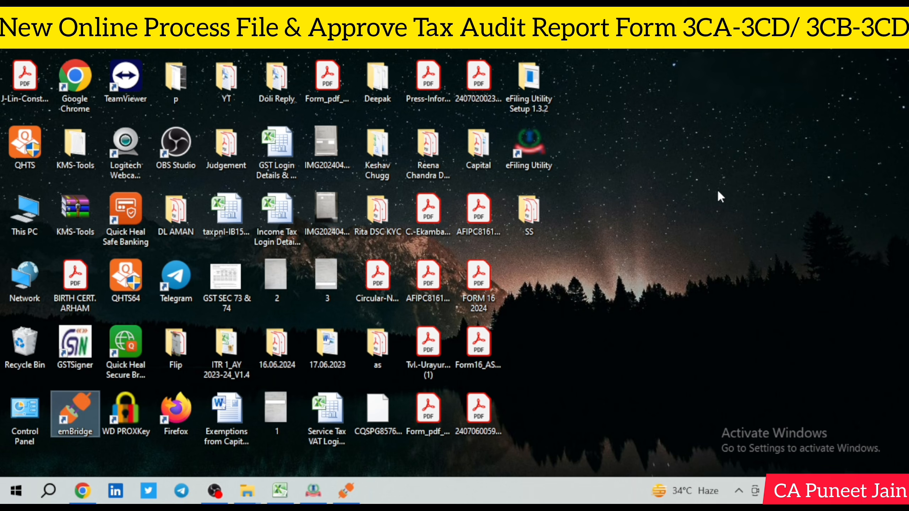
Switch back to the browser's Data Sign page and select the DSC token provider and the CA's certificate.
left_click(94, 500)
left_click(215, 309)
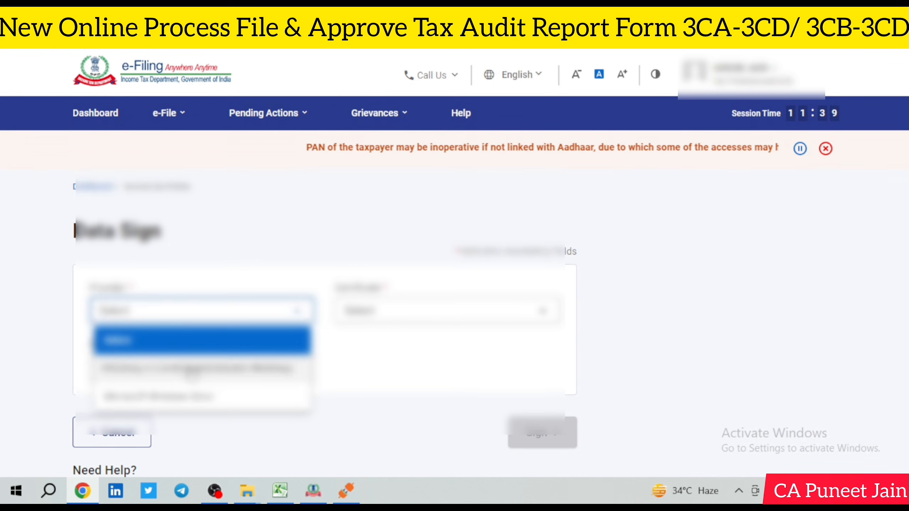
left_click(190, 369)
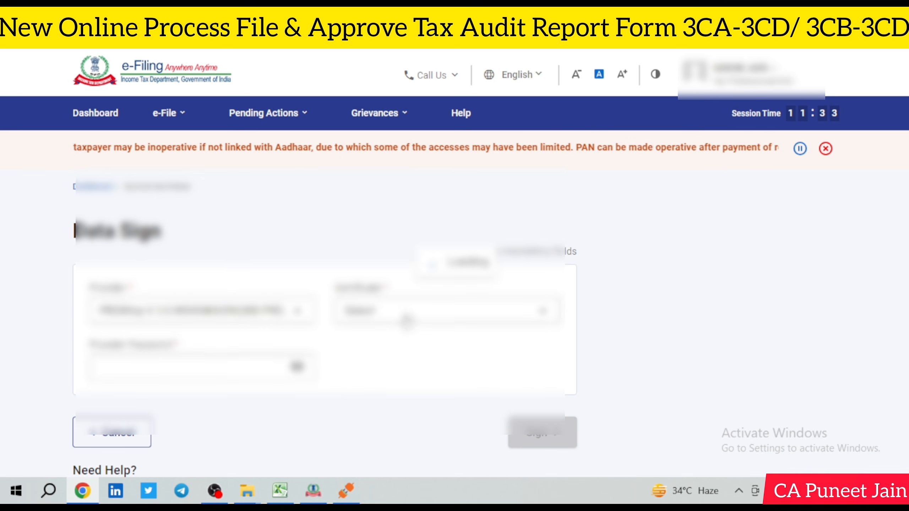
scroll(406, 321, "down", 3)
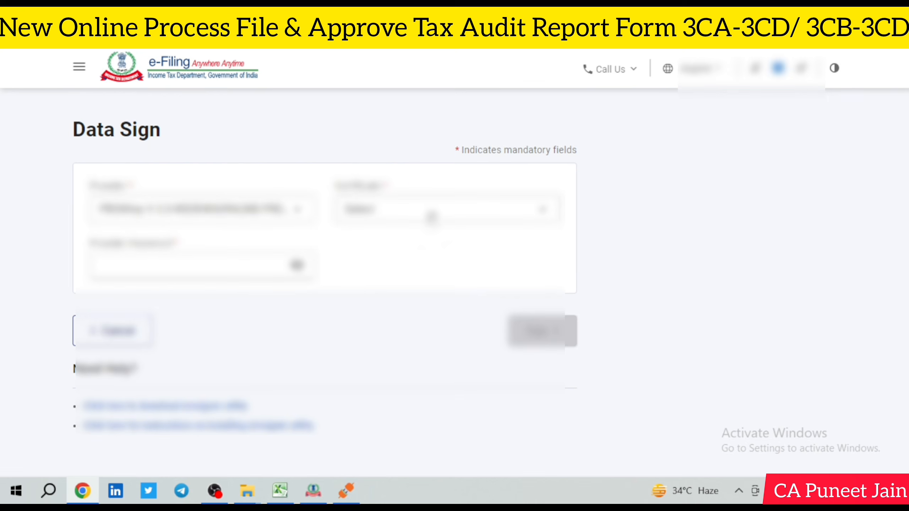
left_click(431, 214)
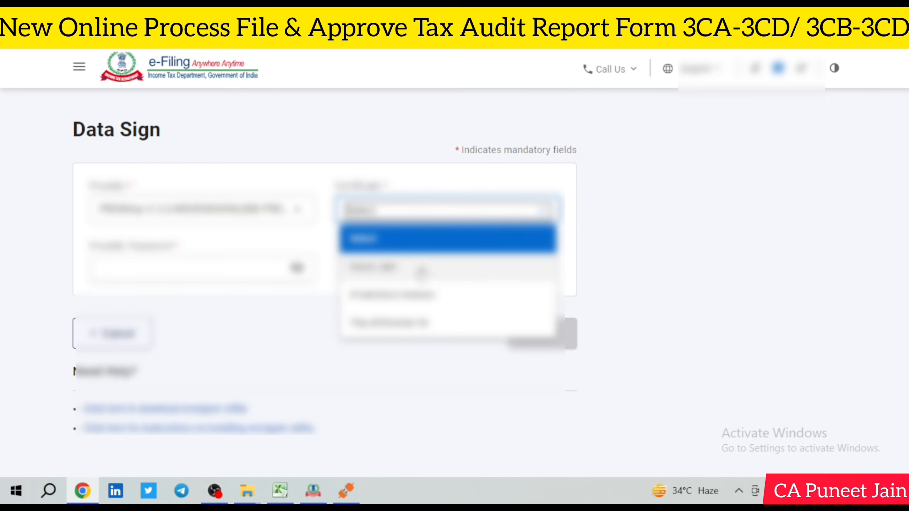
left_click(422, 277)
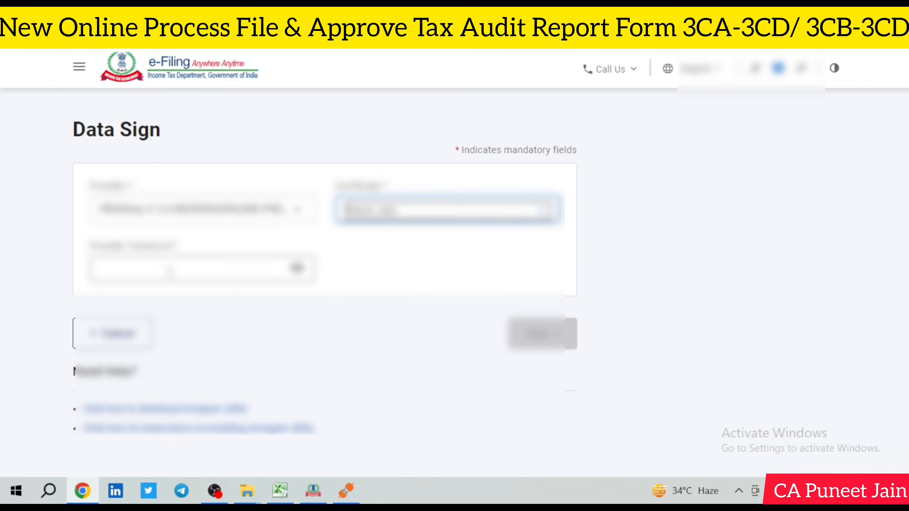
Enter the provider password, sign Form 3CB-3CD with the selected certificate and confirm its submission.
left_click(169, 267)
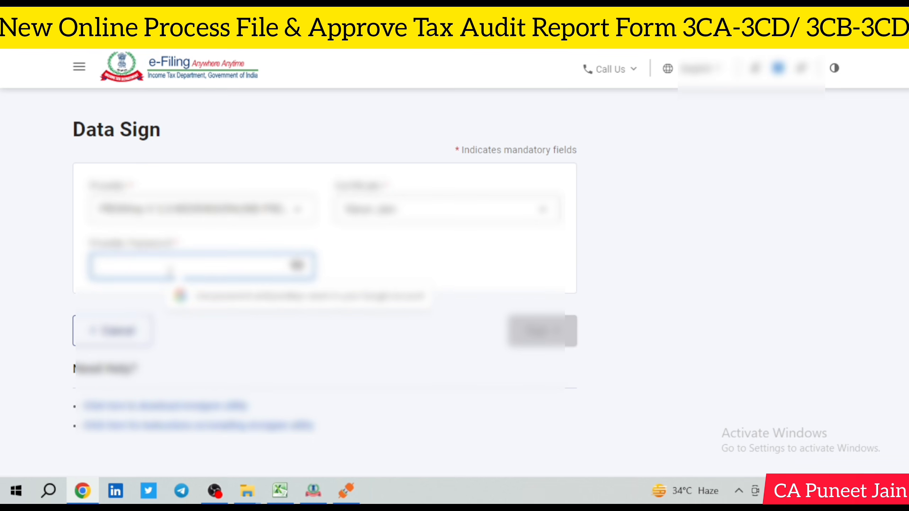
type("•")
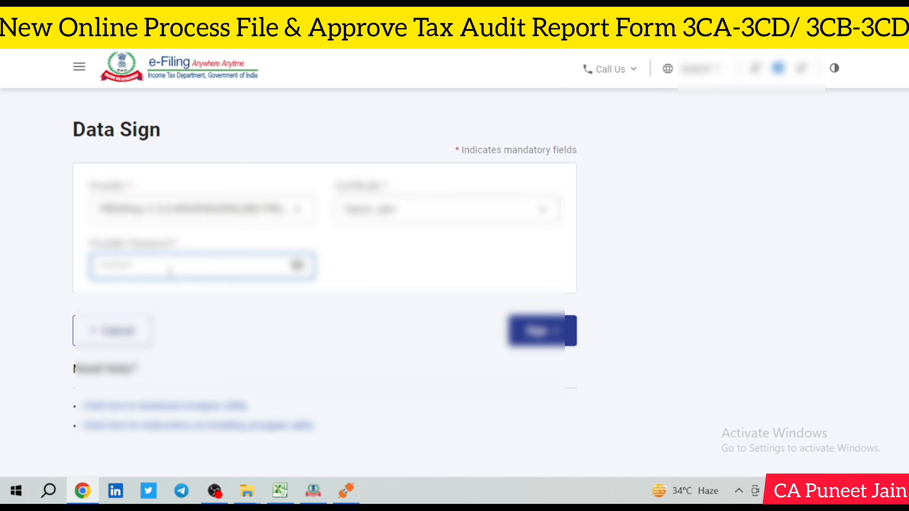
left_click(397, 363)
left_click(542, 342)
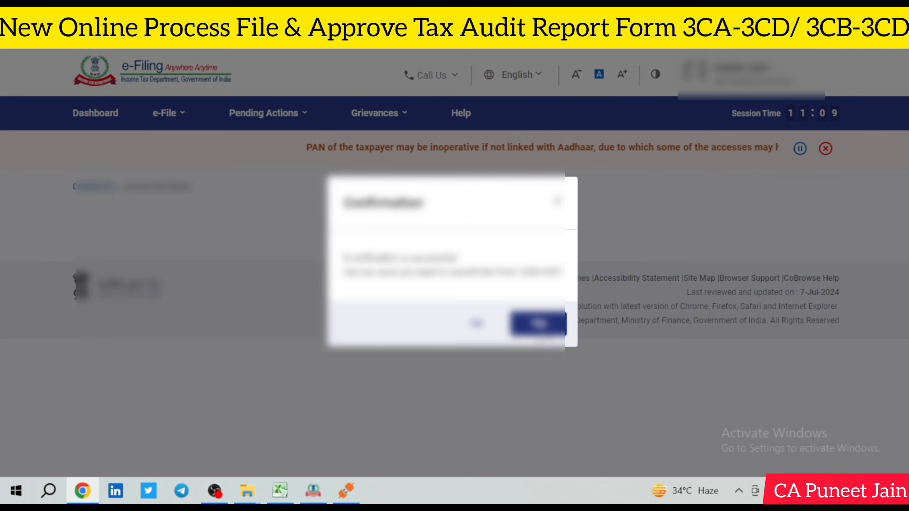
left_click(547, 331)
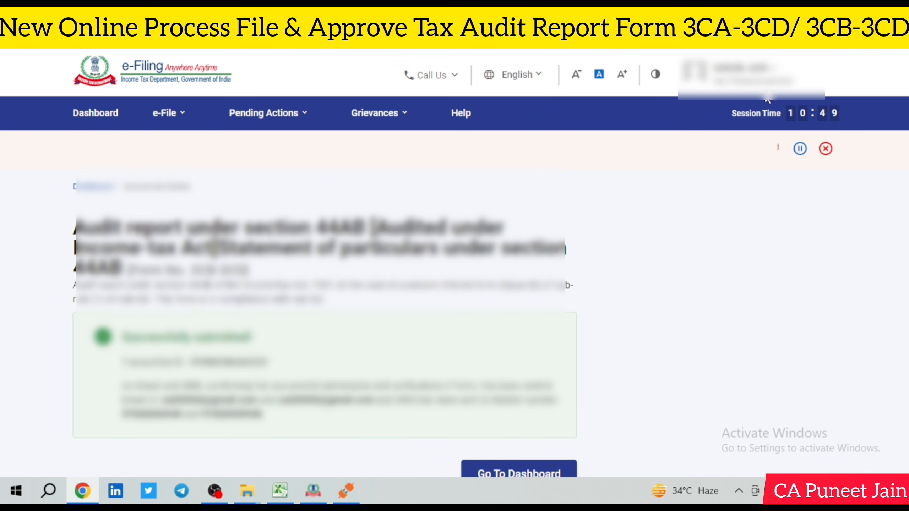
Log out of the CA's e-Filing account and start a new login at the User ID field.
left_click(773, 76)
left_click(752, 180)
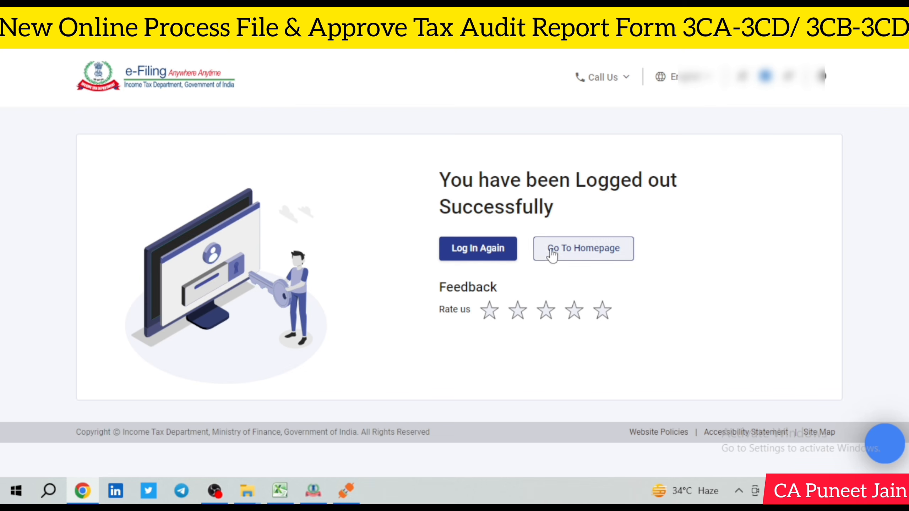
left_click(471, 248)
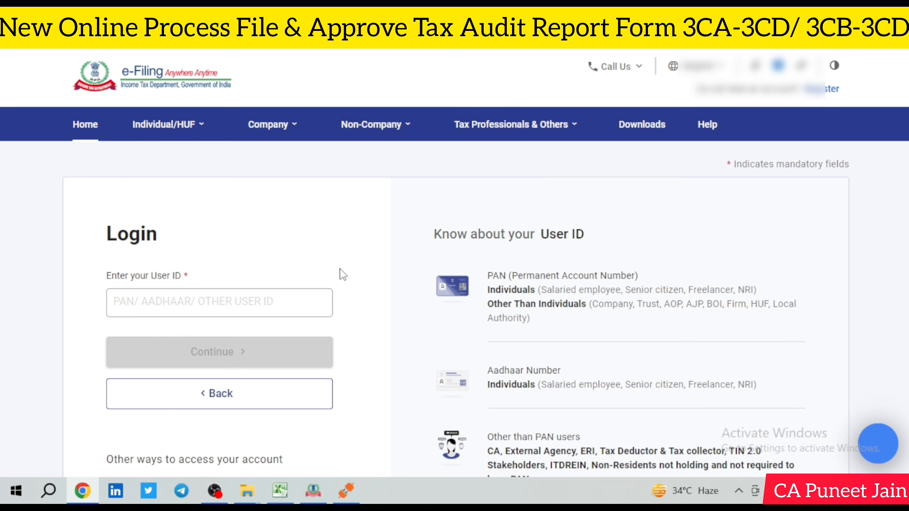
left_click(247, 303)
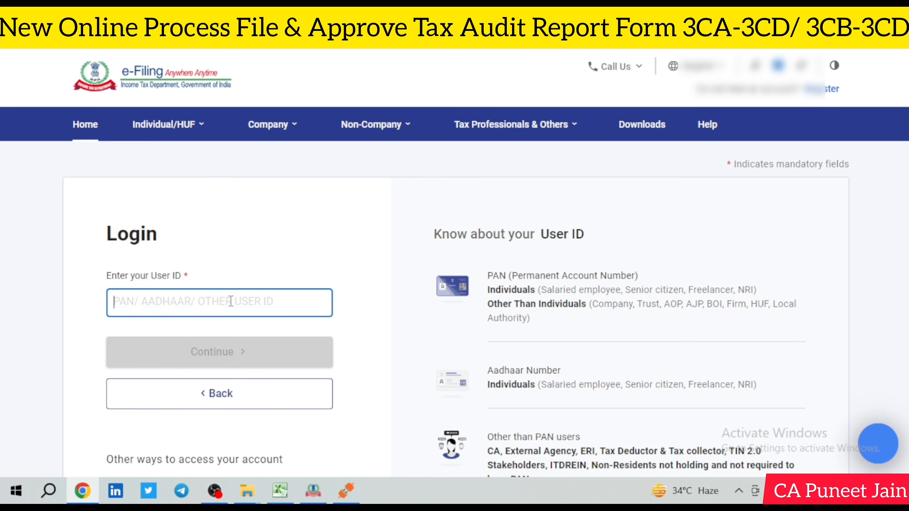
left_click(215, 490)
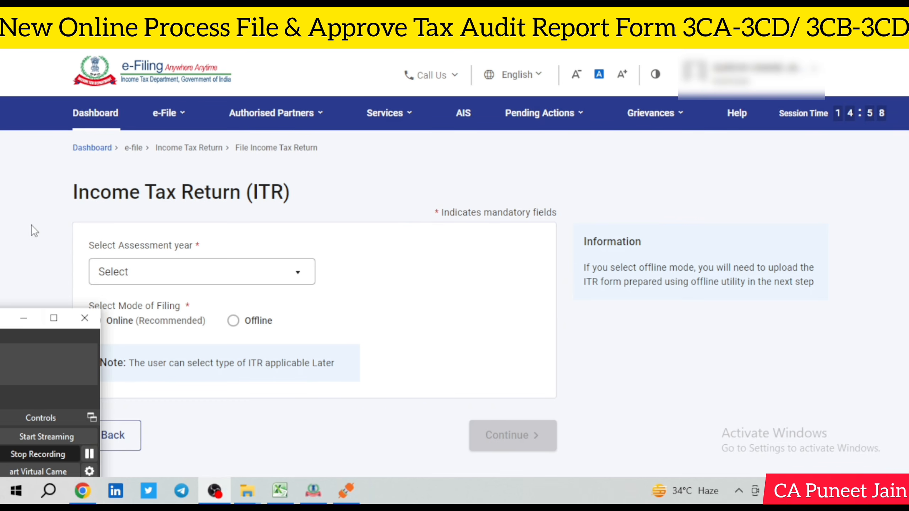
left_click(23, 317)
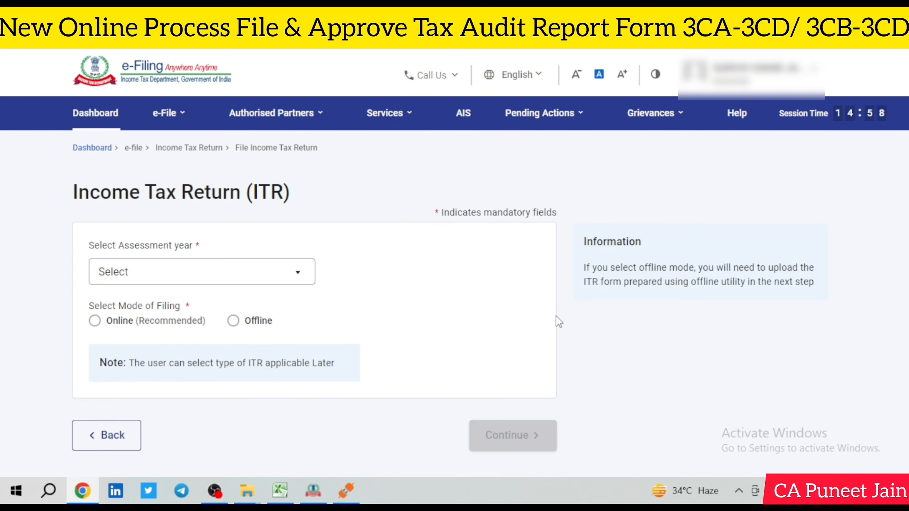
Open the pending actions available in the taxpayer's e-Filing account.
left_click(542, 113)
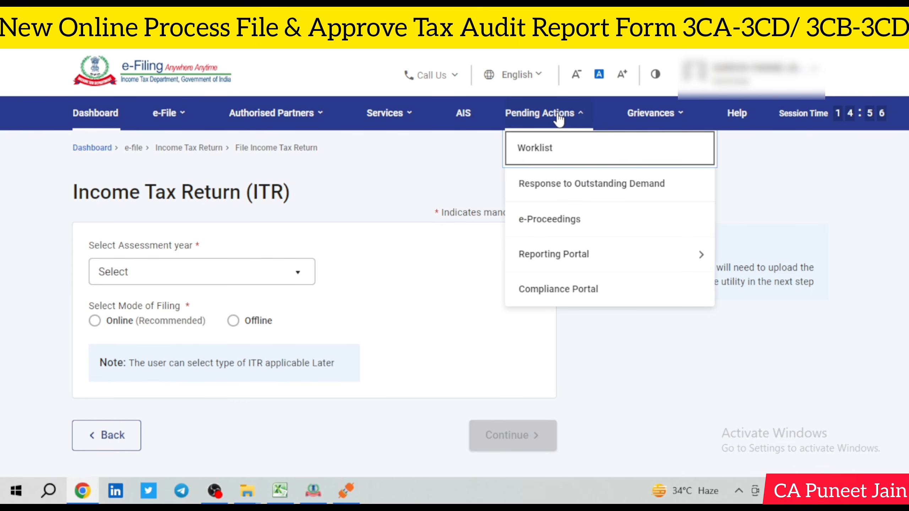